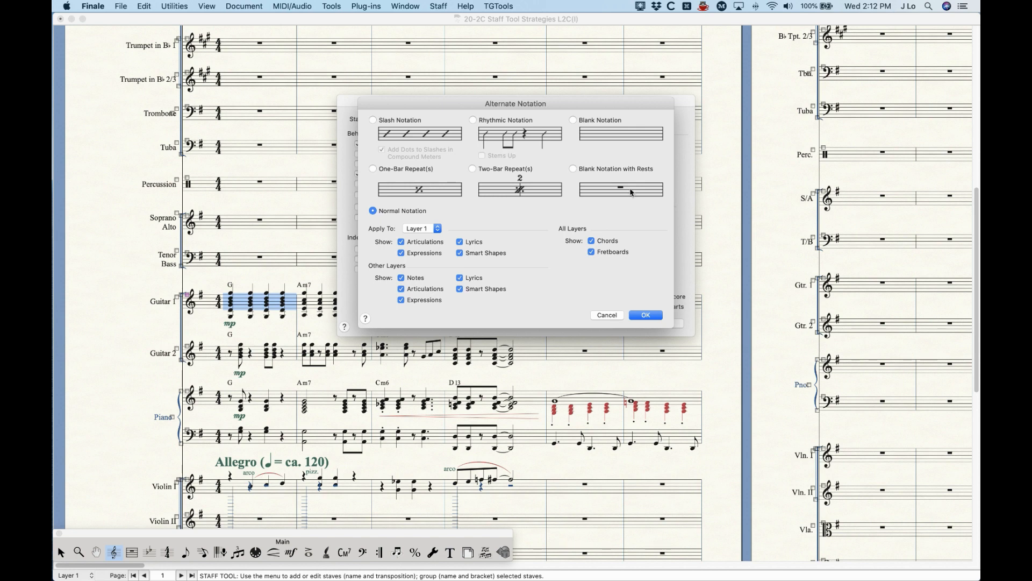
# Step: Apply Slash Notation to Layer 1 of the Guitar 1 staff through its Alternate Notation staff attribute
pyautogui.click(647, 315)
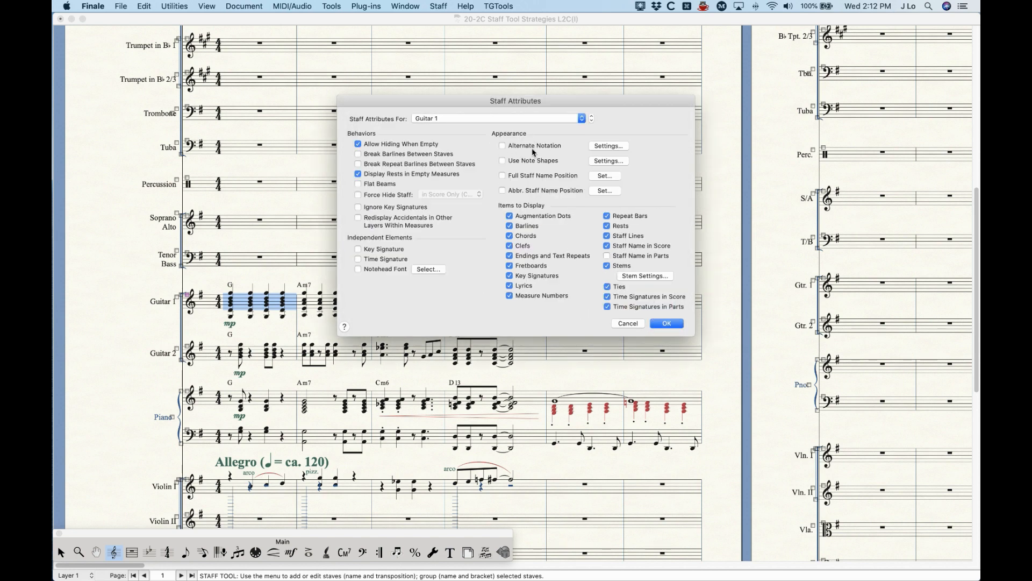
pyautogui.click(617, 147)
pyautogui.click(384, 120)
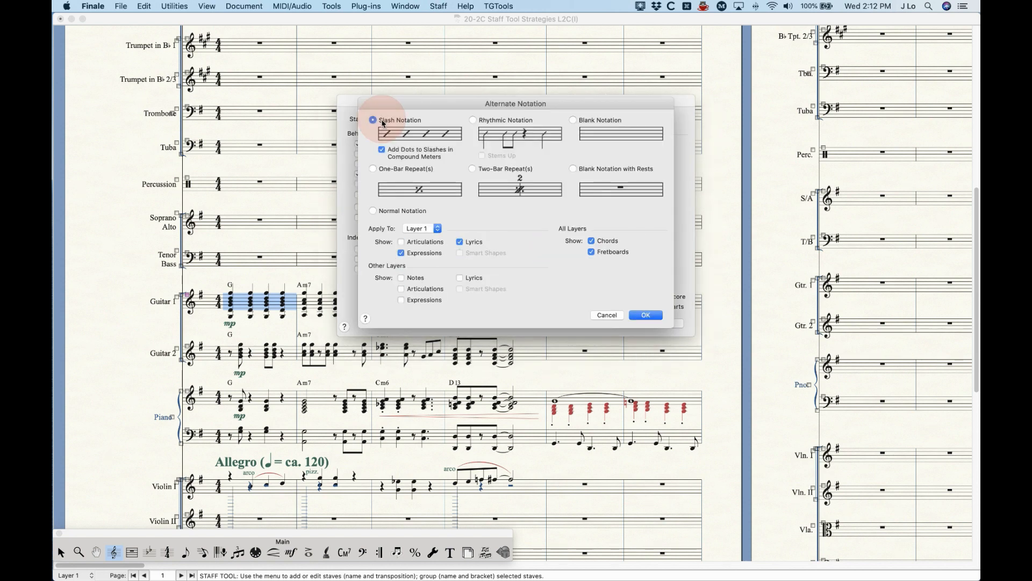
pyautogui.click(646, 315)
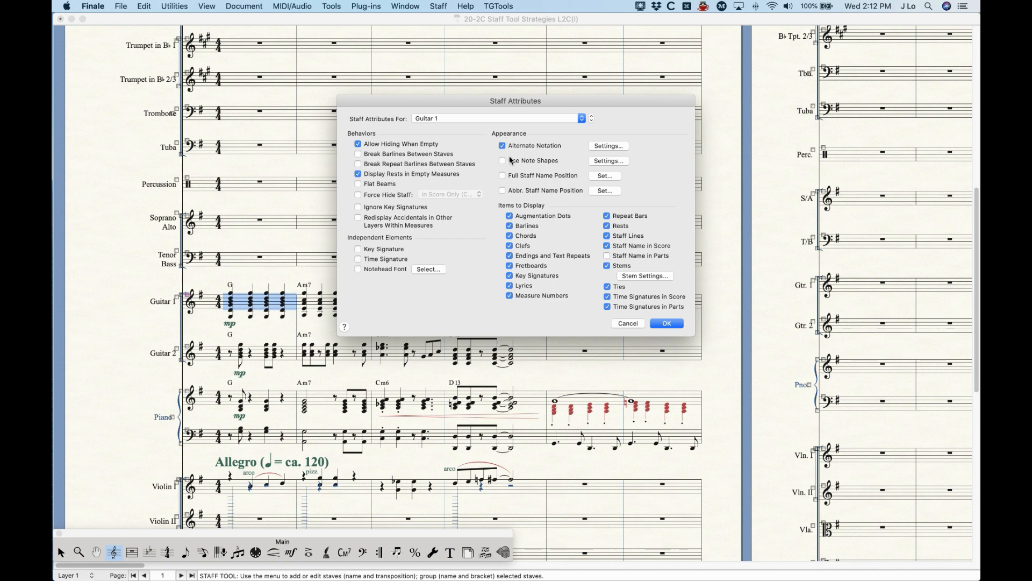
pyautogui.click(667, 323)
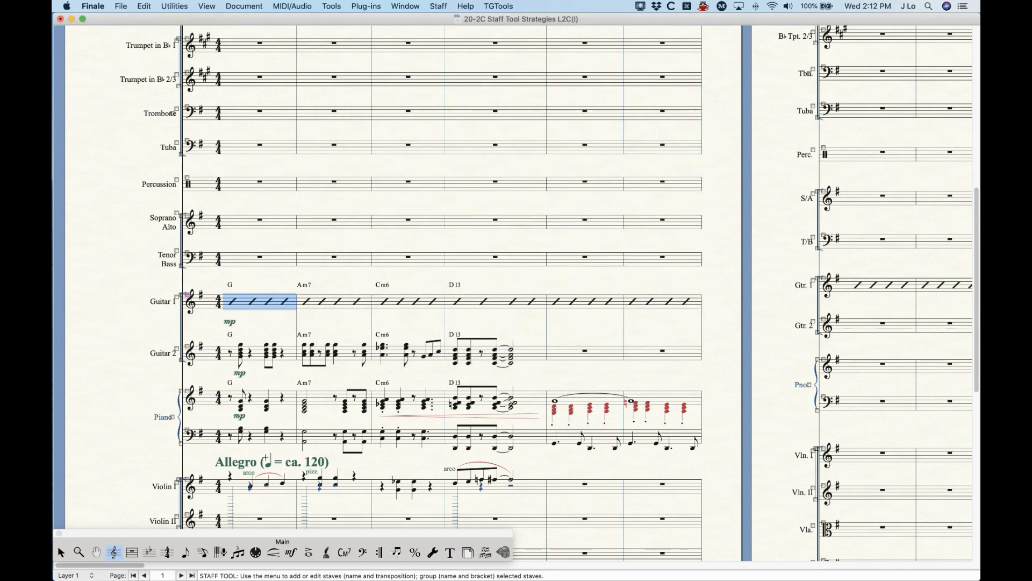
# Step: Review the Alternate Notation settings of the Guitar 1 staff, including which layers and items are shown, and close its staff attributes
pyautogui.moveTo(131, 566); pyautogui.dragTo(62, 575)
pyautogui.click(271, 305)
pyautogui.press('Return')
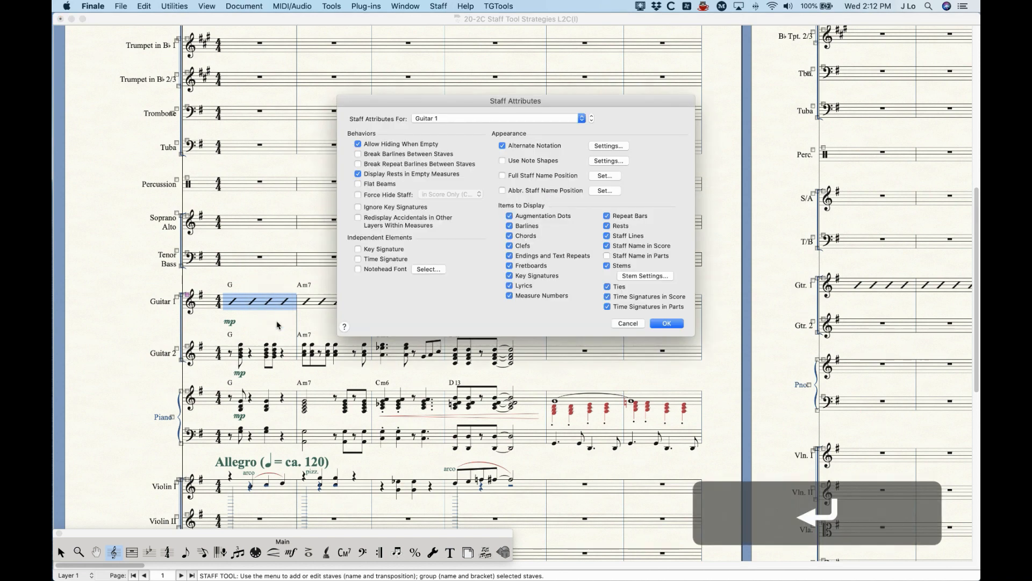
pyautogui.click(608, 146)
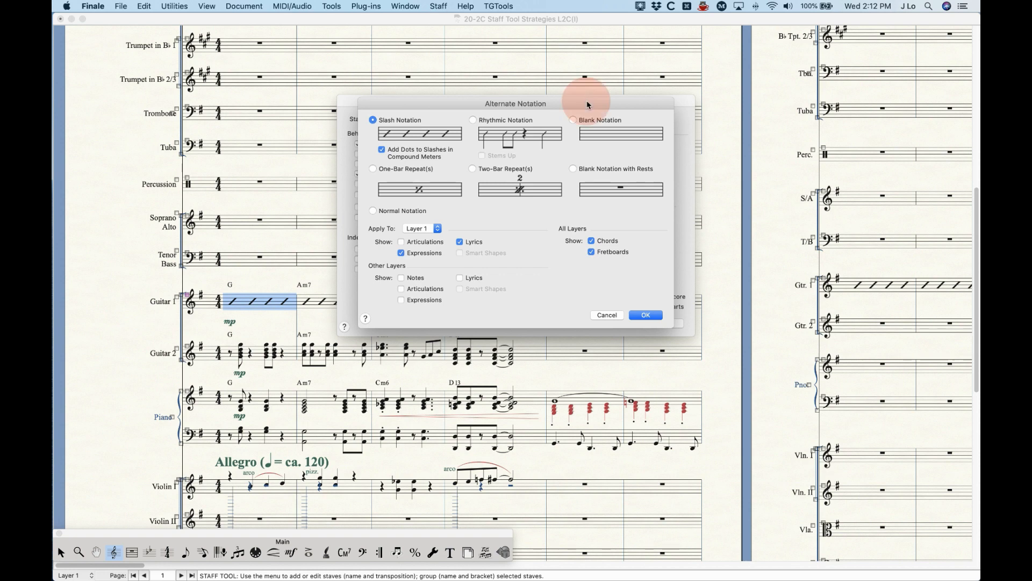
pyautogui.moveTo(588, 105); pyautogui.dragTo(579, 125)
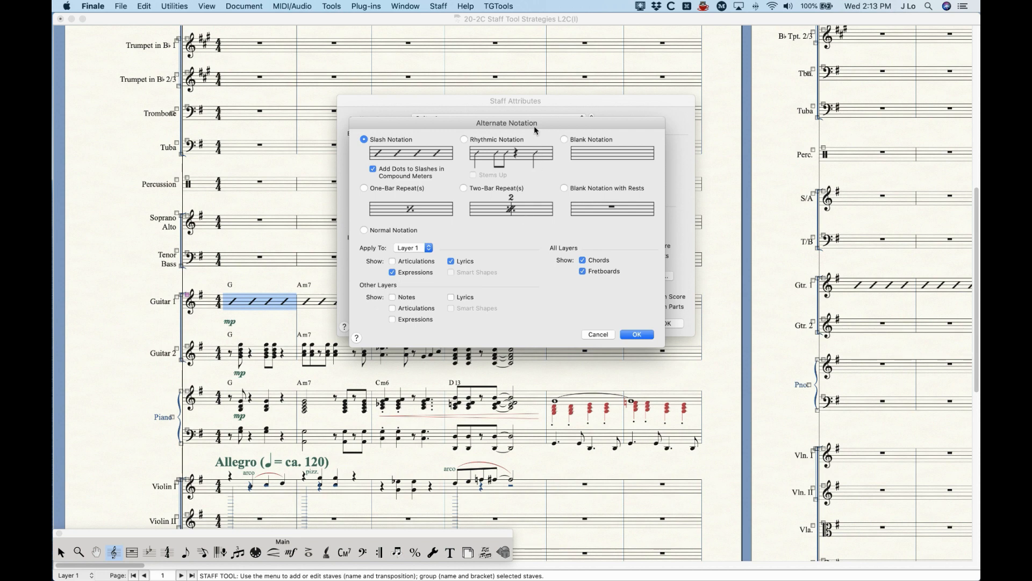
pyautogui.moveTo(535, 124); pyautogui.dragTo(532, 131)
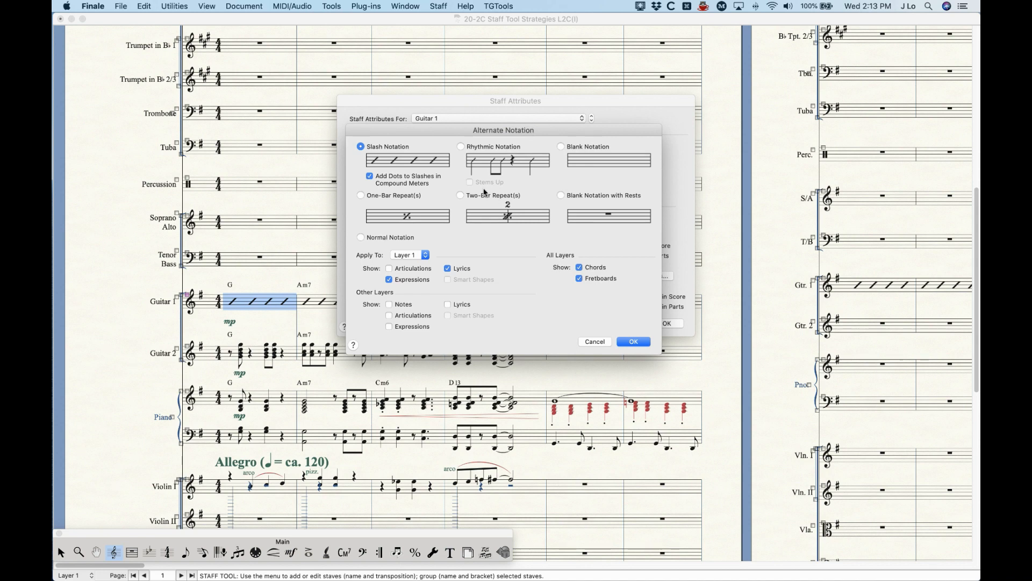
pyautogui.click(647, 343)
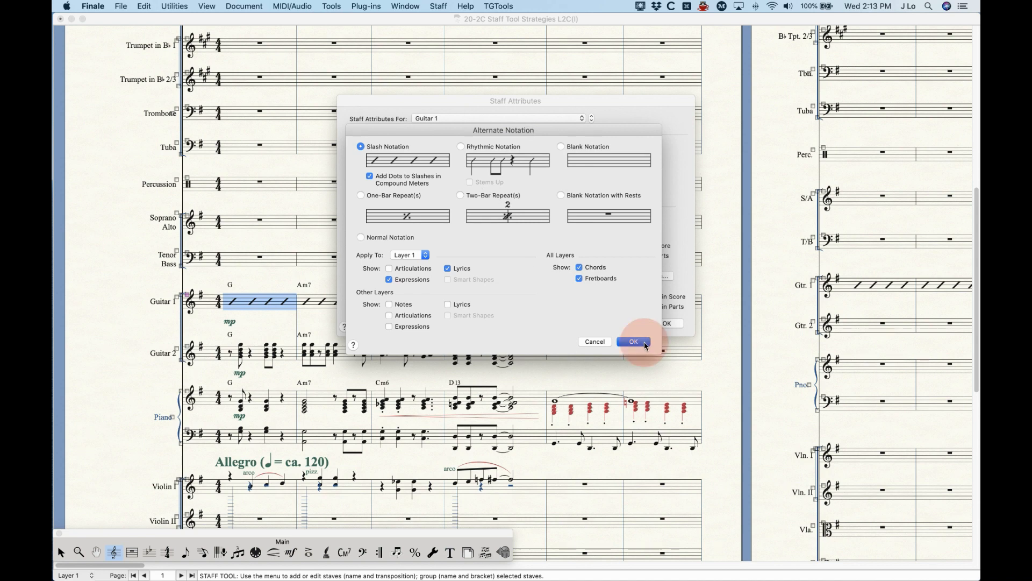
pyautogui.click(662, 326)
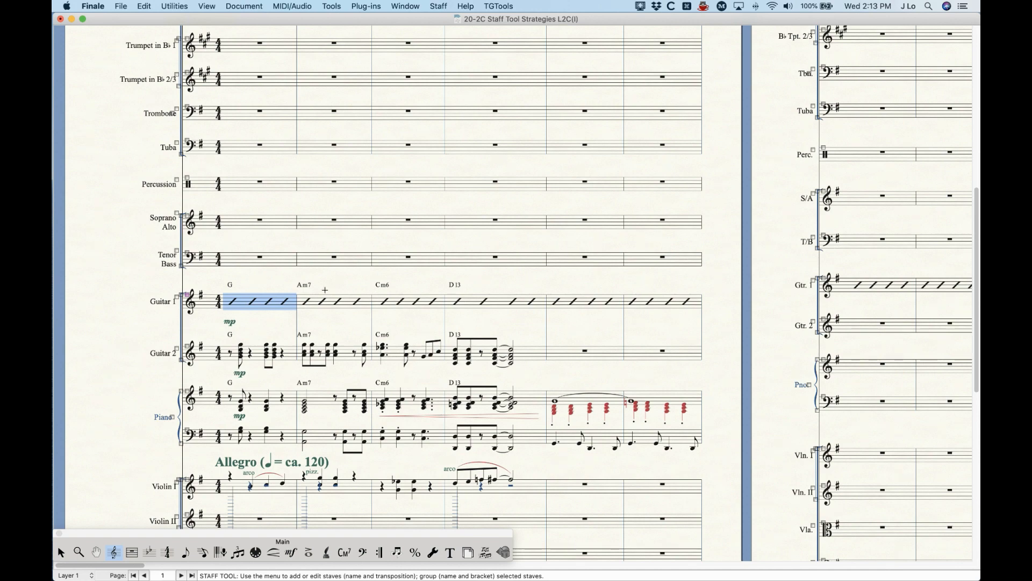
# Step: Inspect the underlying entries in each of the six Guitar 1 slash measures with the Speedy Entry tool
pyautogui.click(326, 288)
pyautogui.press('super+equal')
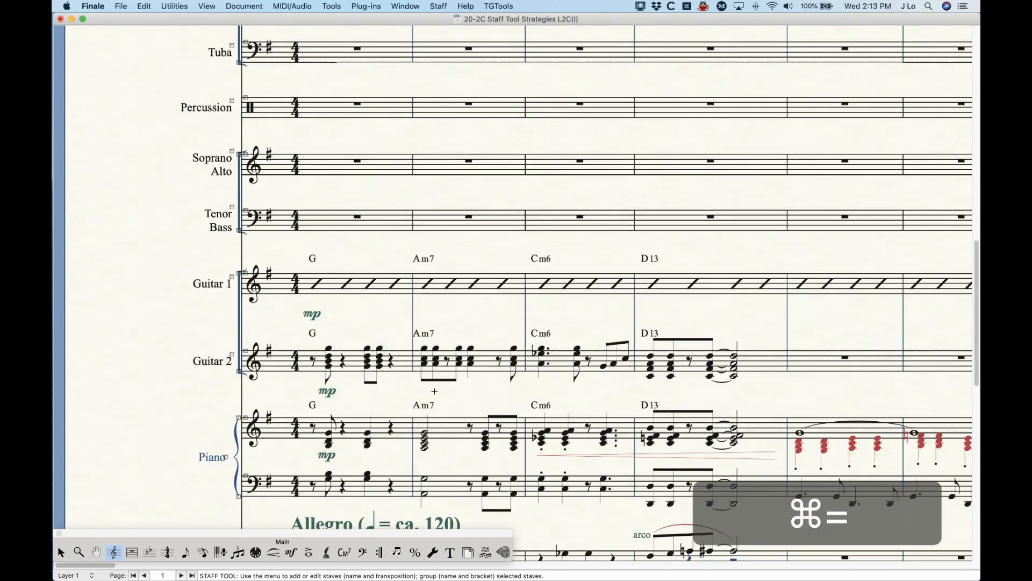
pyautogui.hscroll(5, 415, 378)
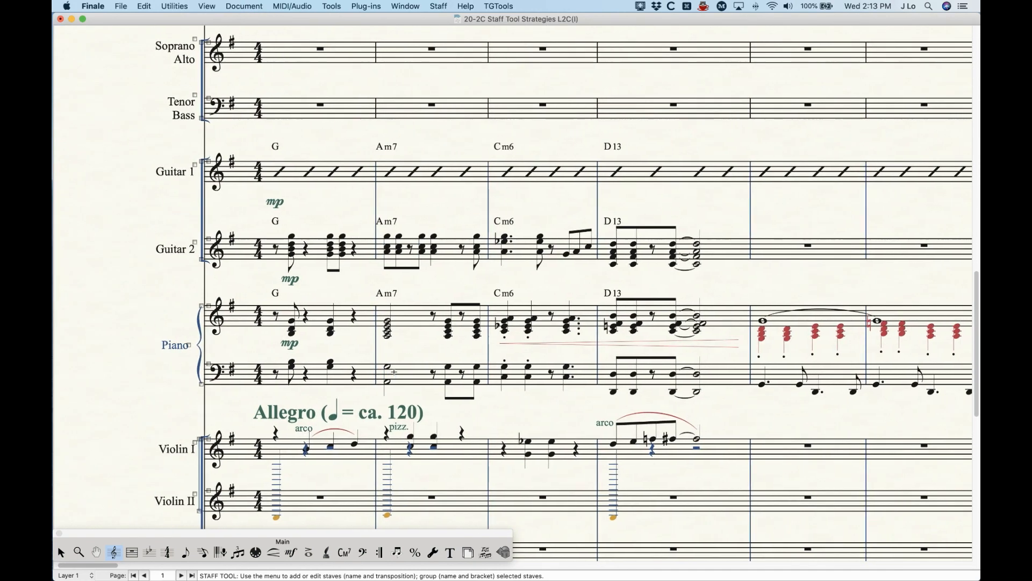
pyautogui.hscroll(3, 394, 371)
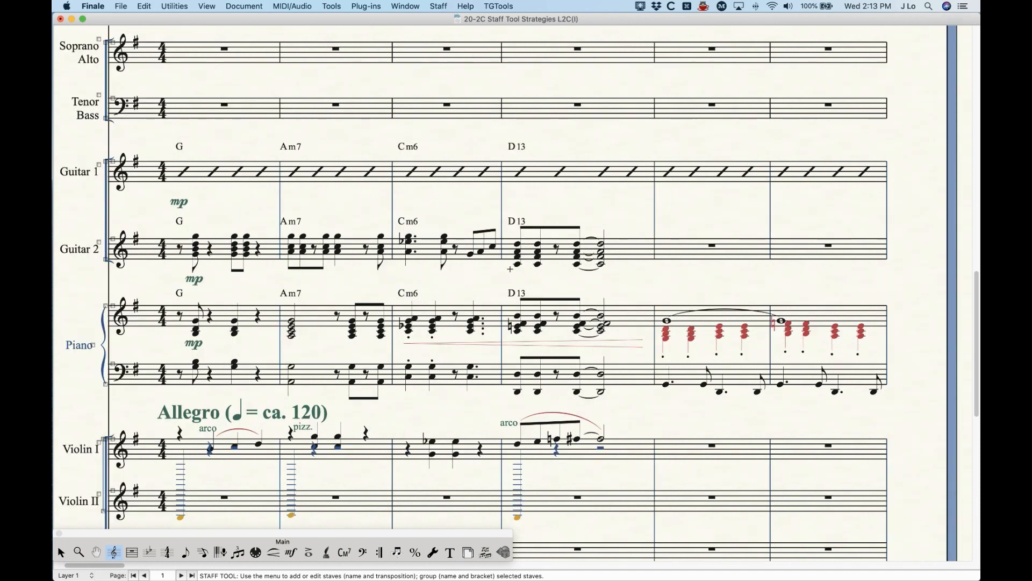
pyautogui.scroll(1, 331, 191)
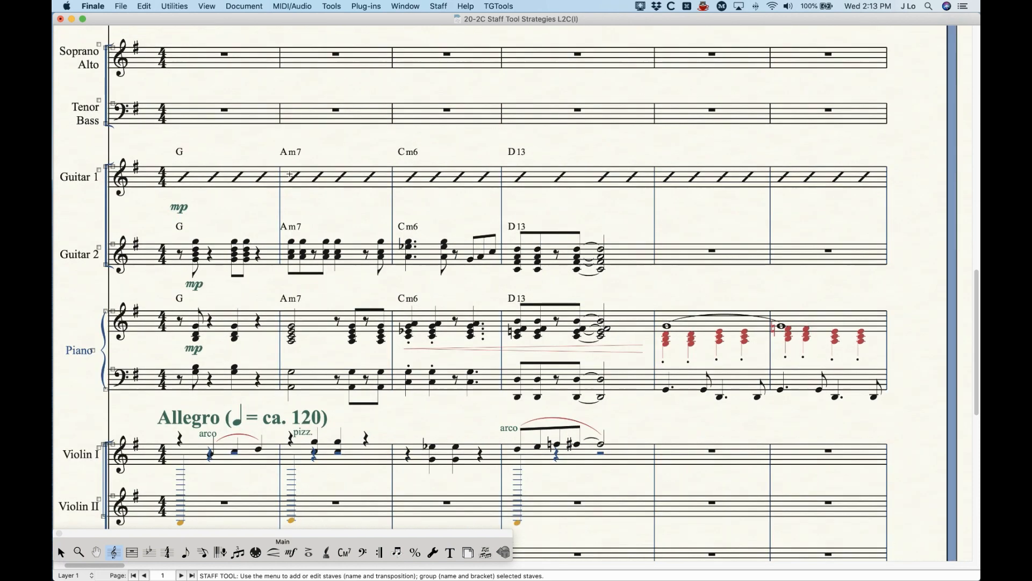
pyautogui.scroll(1, 229, 201)
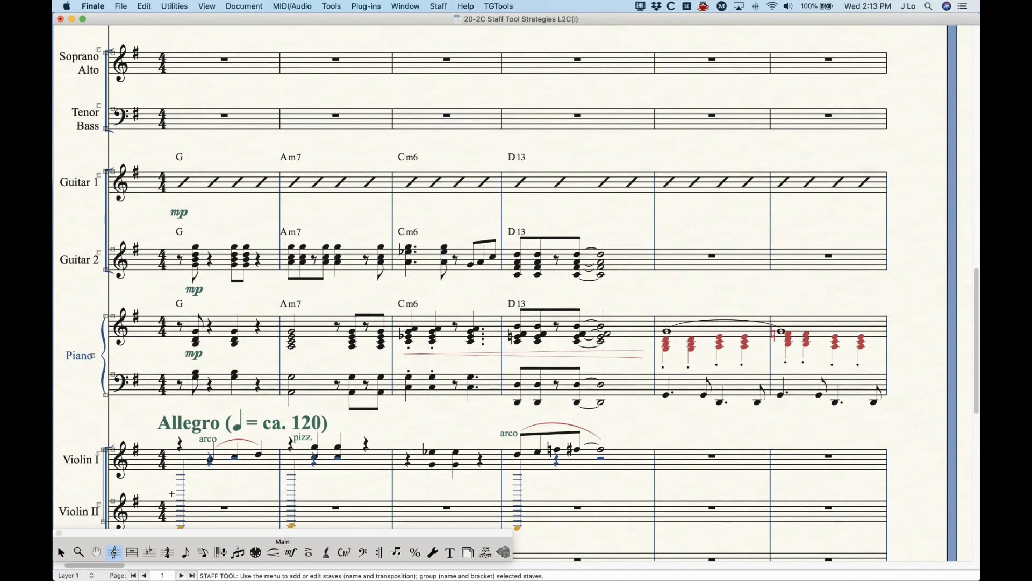
pyautogui.scroll(1, 172, 493)
pyautogui.click(204, 552)
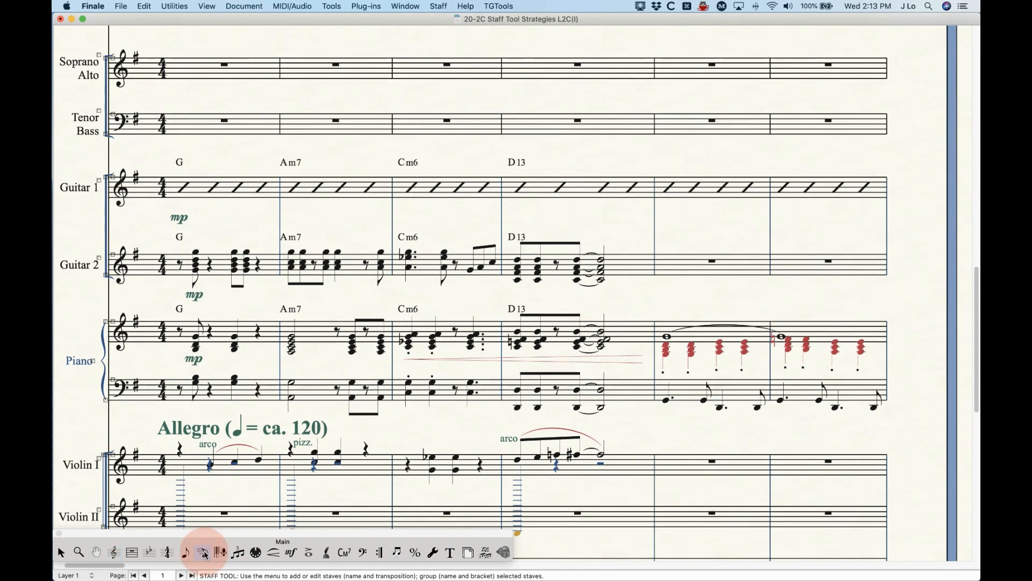
pyautogui.click(224, 189)
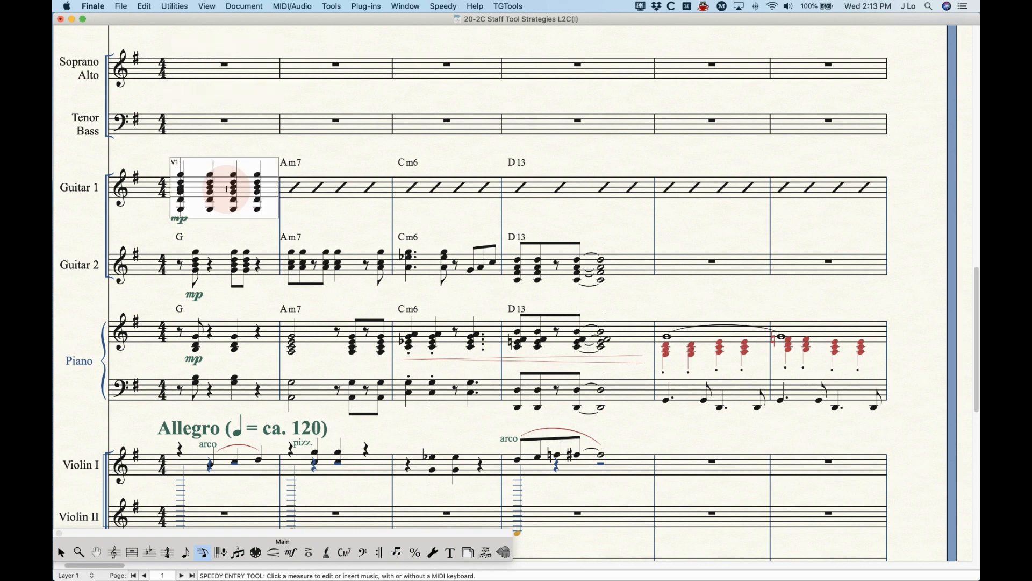
pyautogui.click(330, 195)
pyautogui.click(468, 190)
pyautogui.click(569, 184)
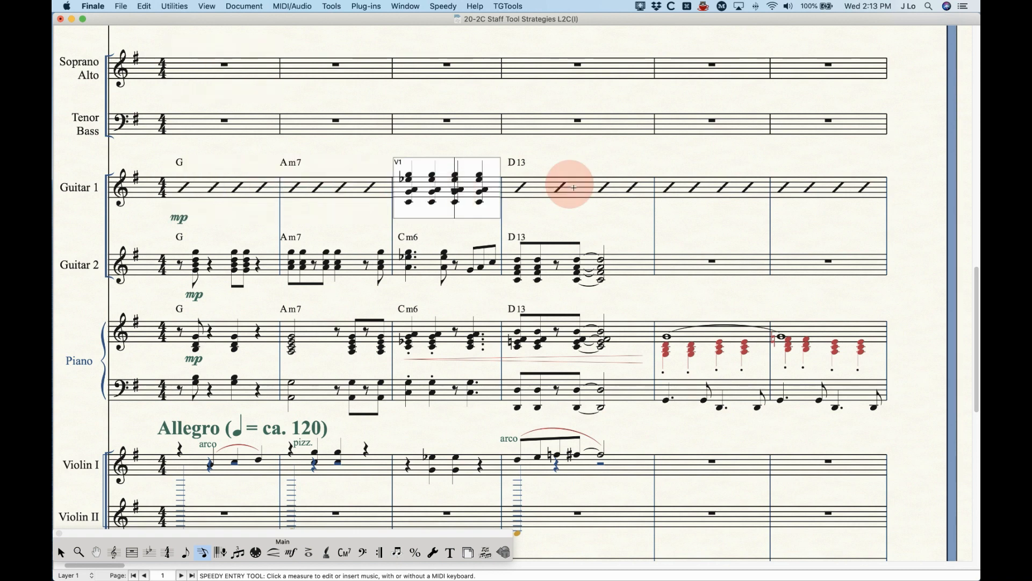
pyautogui.click(711, 185)
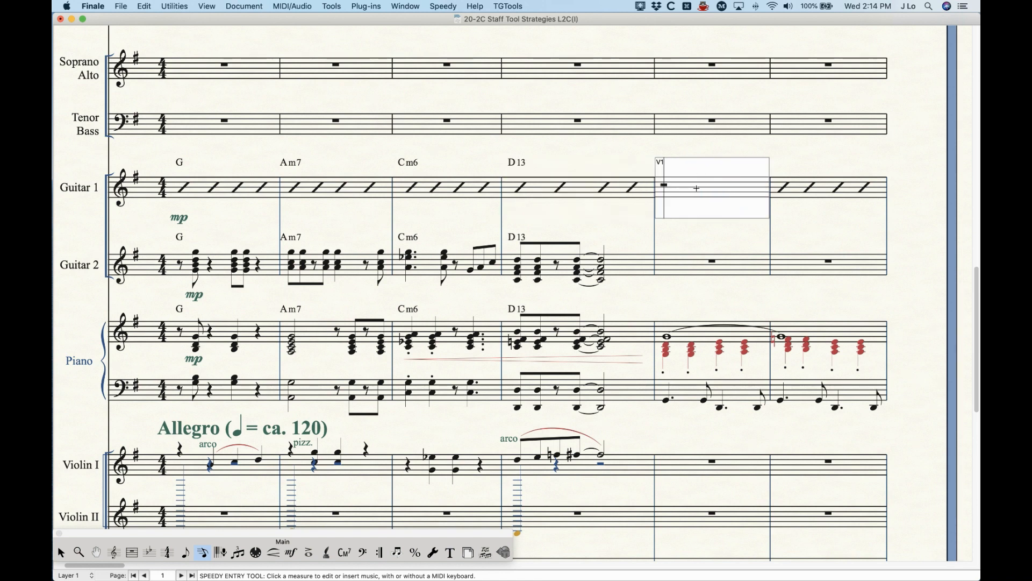
pyautogui.click(825, 190)
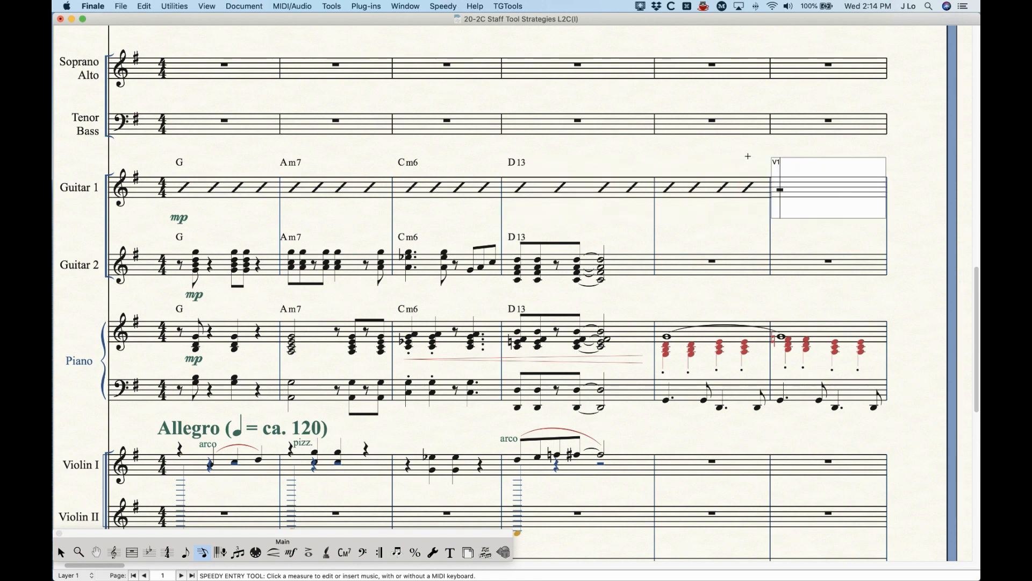
pyautogui.click(748, 157)
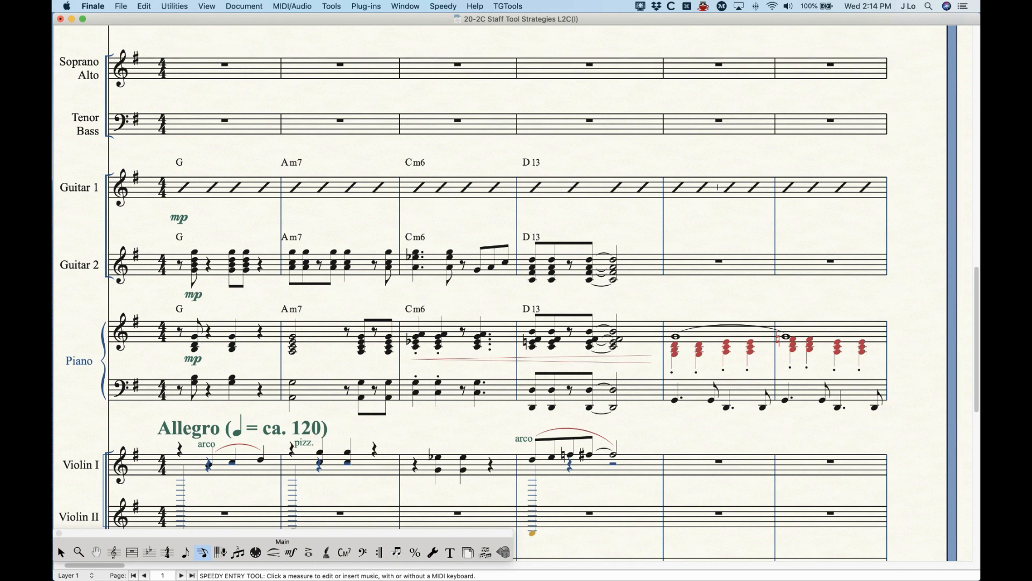
# Step: Reopen the Guitar 1 measures in Speedy Entry to compare the contents of the first four with the last two
pyautogui.click(258, 185)
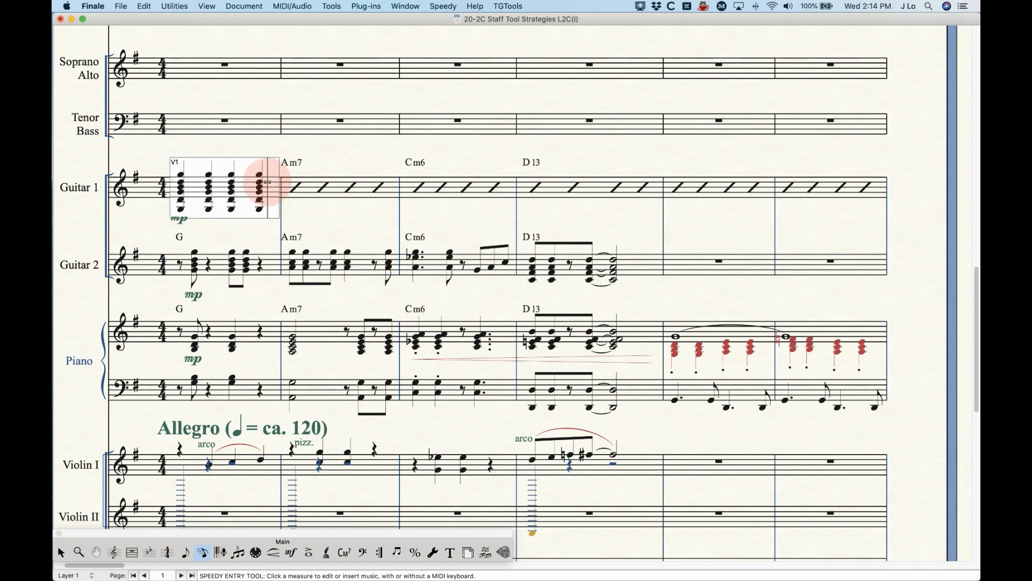
pyautogui.click(307, 186)
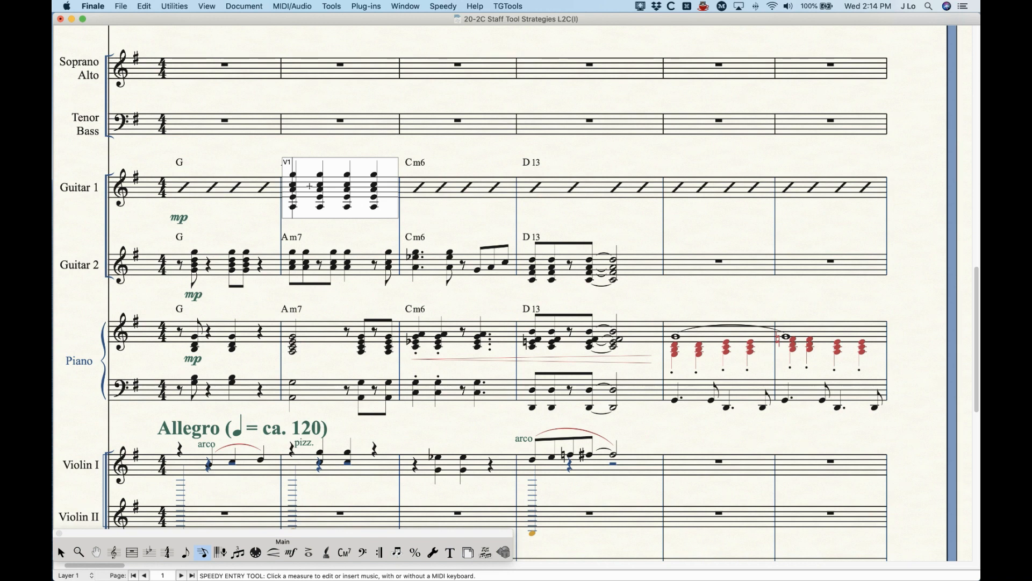
pyautogui.click(461, 189)
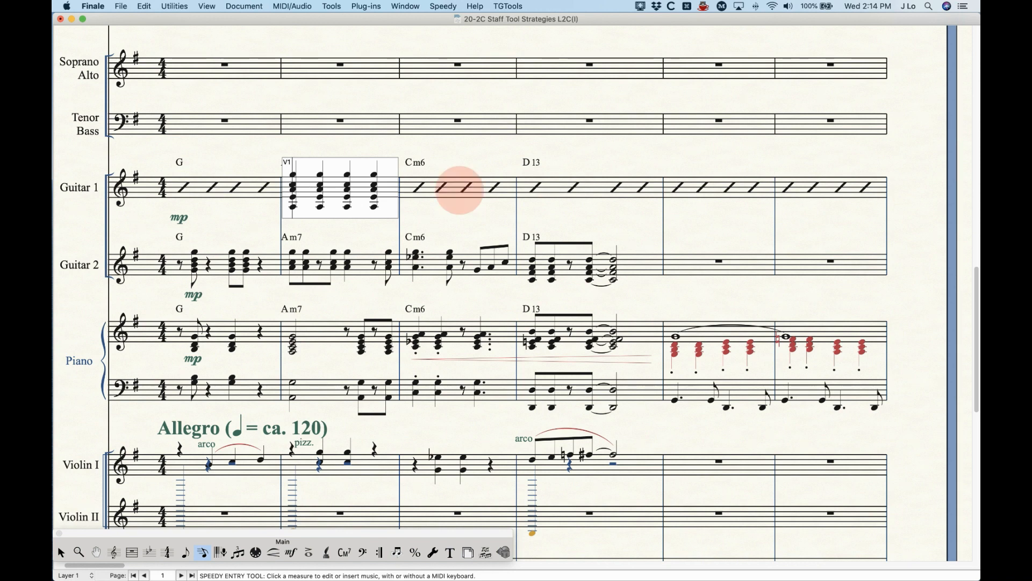
pyautogui.click(545, 186)
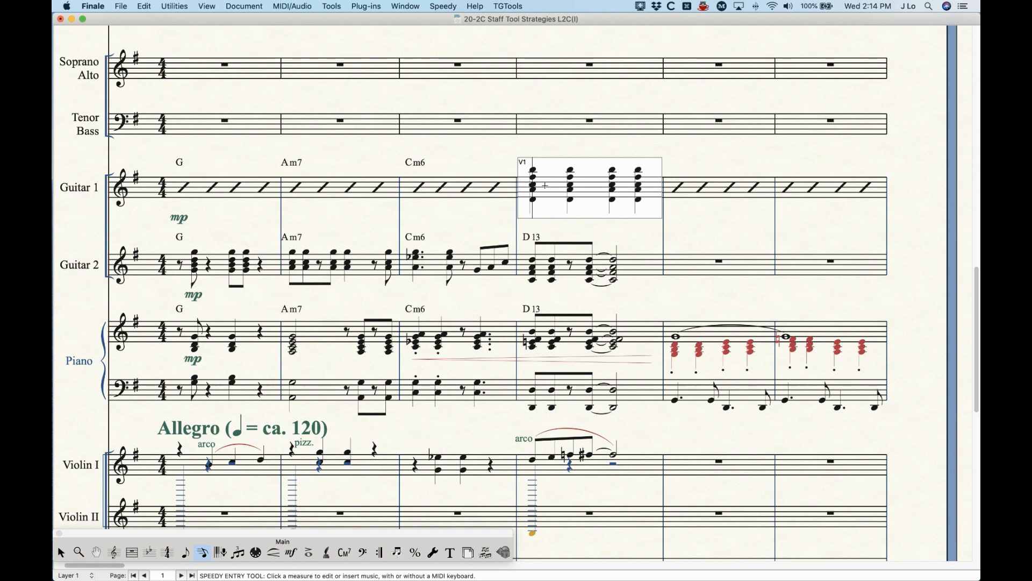
pyautogui.click(470, 151)
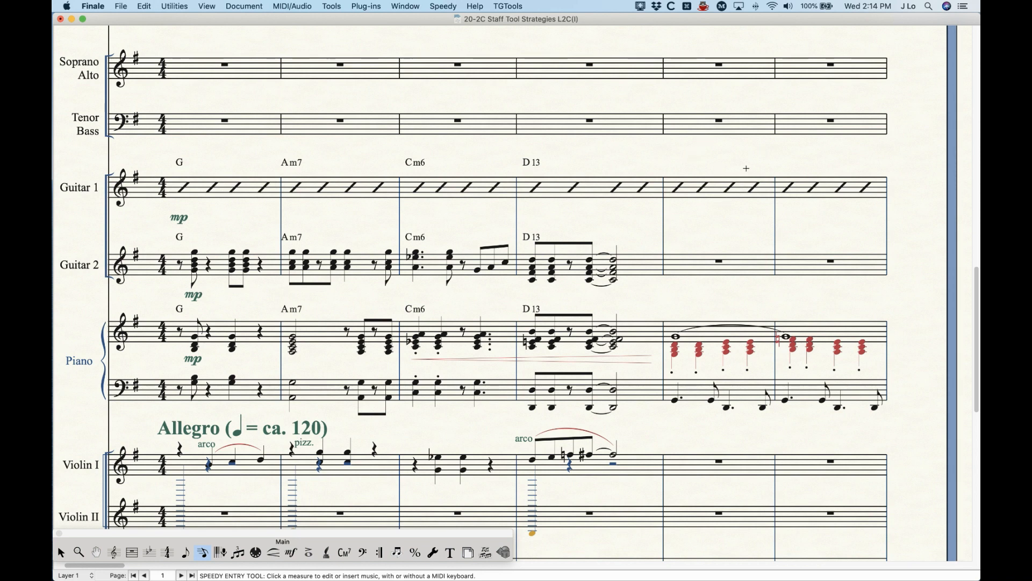
pyautogui.click(702, 187)
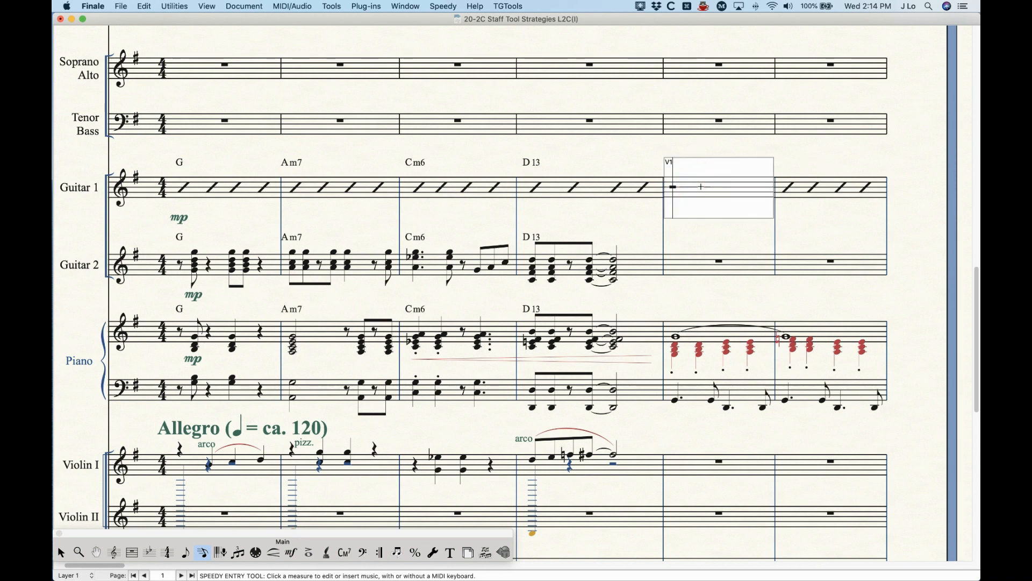
pyautogui.click(832, 187)
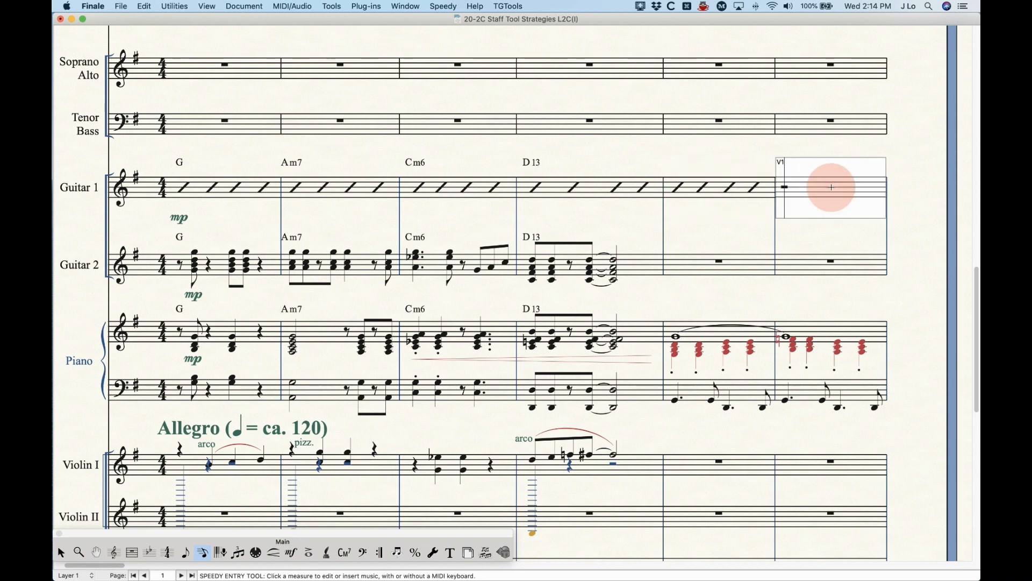
pyautogui.click(717, 190)
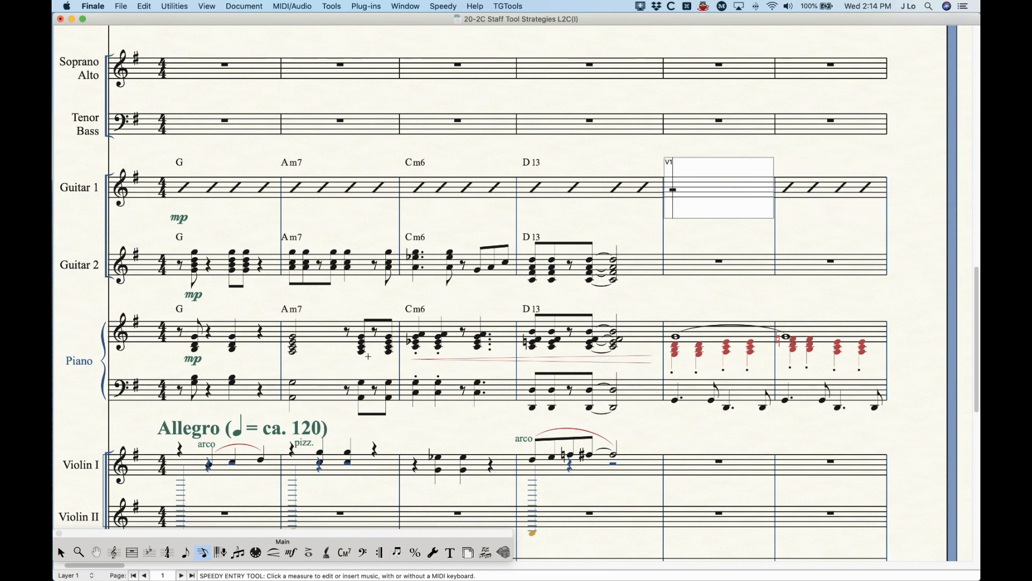
# Step: Apply Rhythmic Notation to Layer 1 of the Guitar 2 staff through its Alternate Notation staff attribute
pyautogui.click(113, 552)
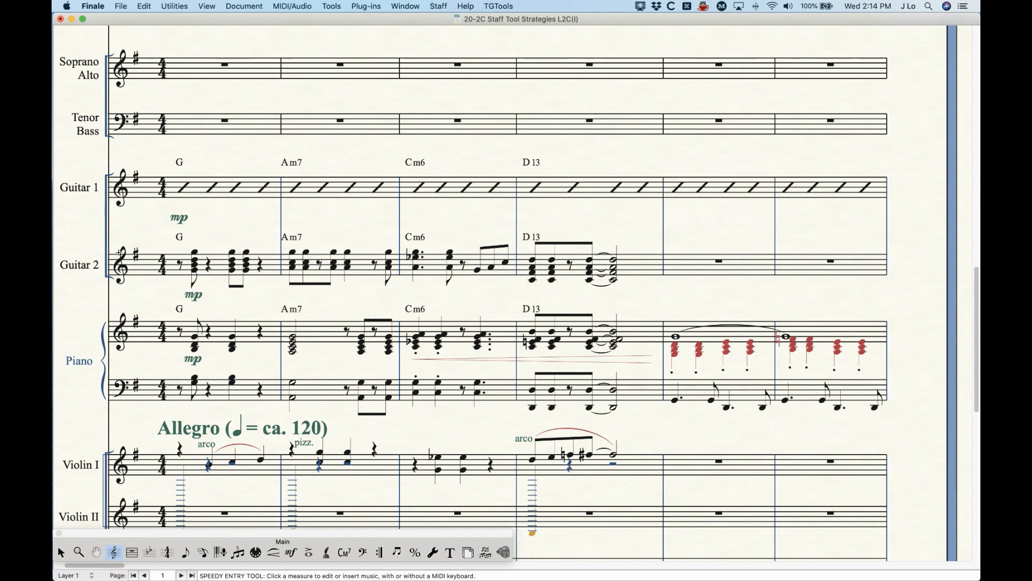
pyautogui.click(217, 265)
pyautogui.press('Return')
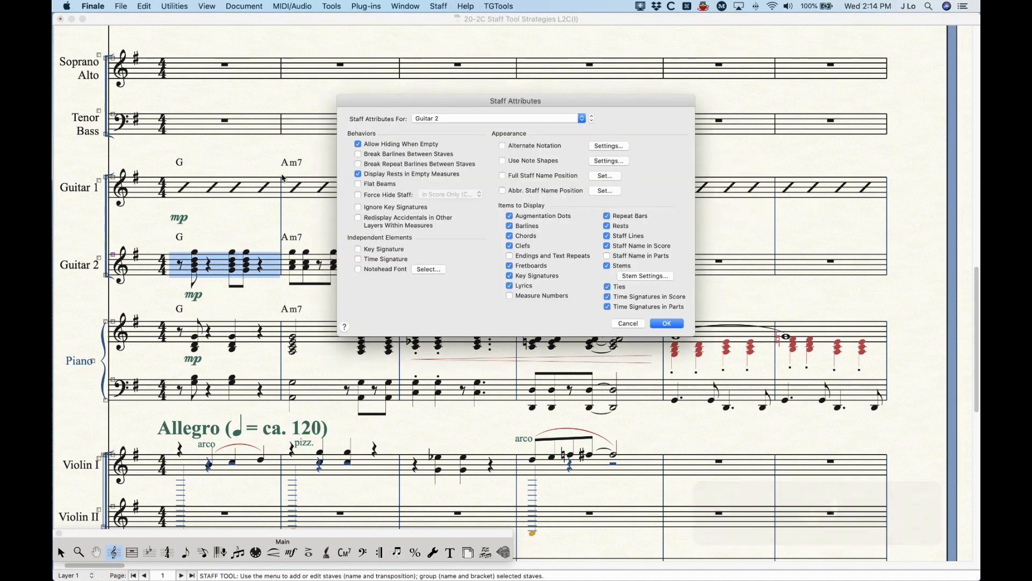
pyautogui.click(608, 146)
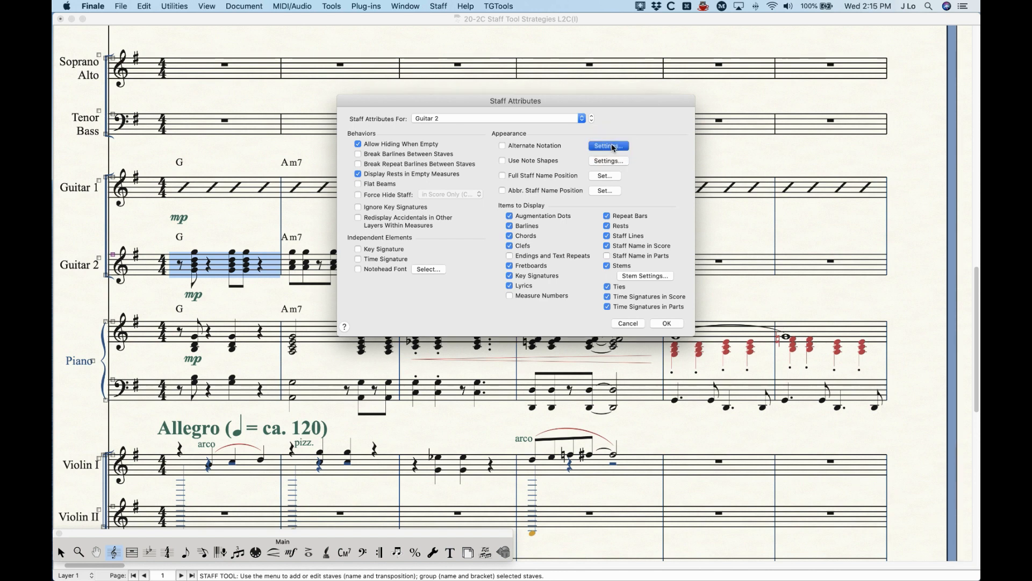
pyautogui.click(473, 120)
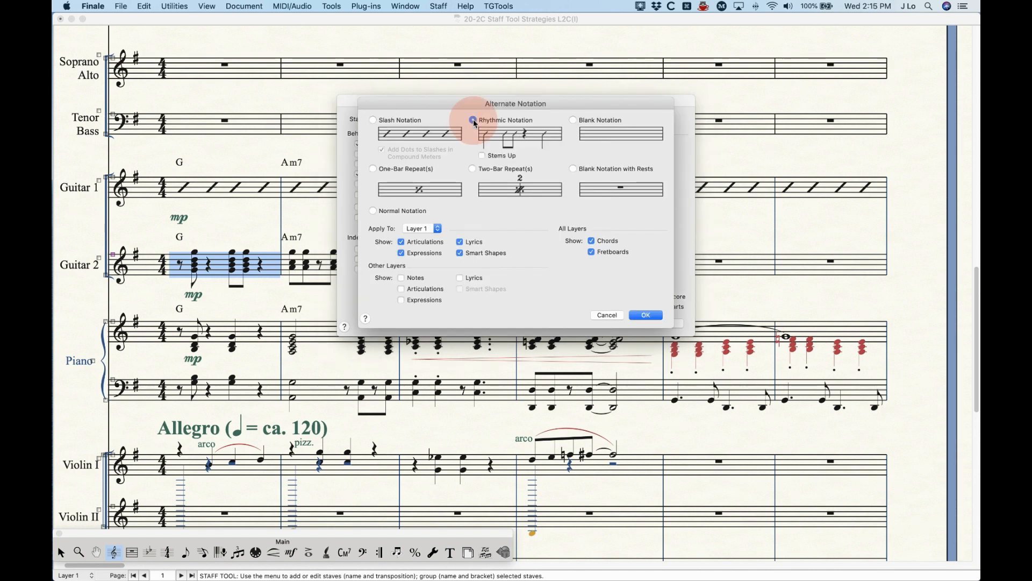
pyautogui.click(646, 315)
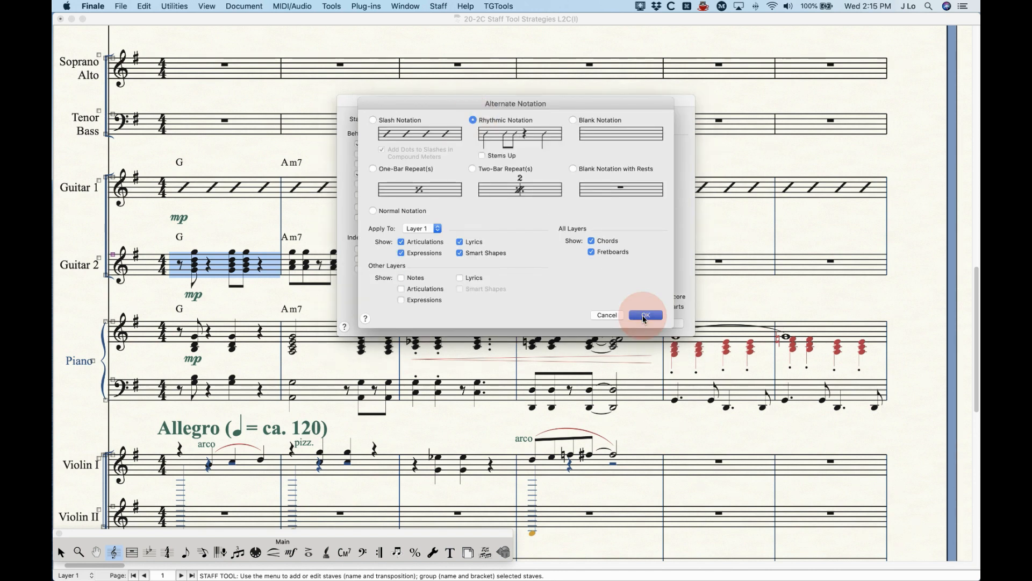
pyautogui.click(666, 321)
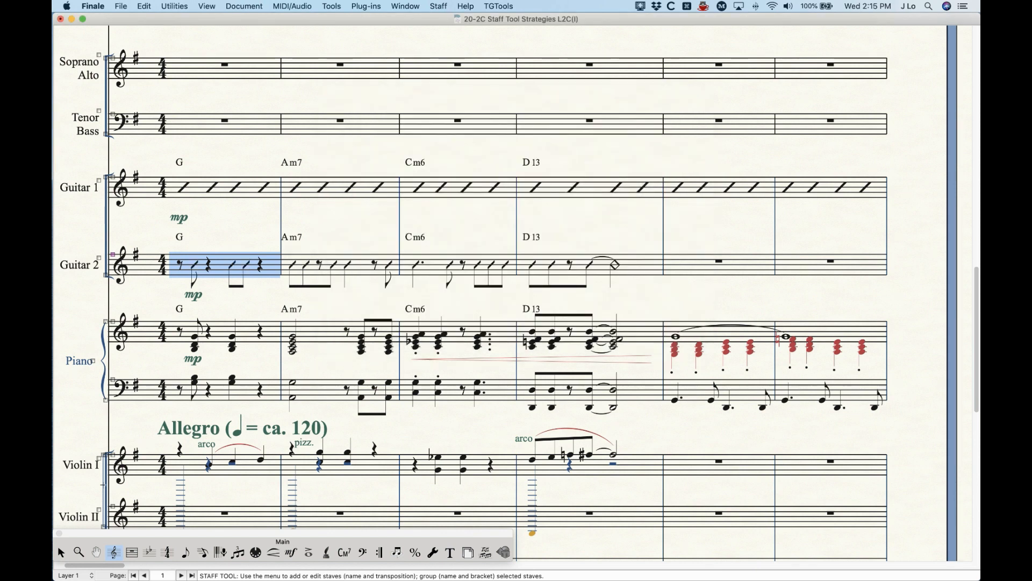
# Step: Select the first measure of Guitar 1 and that of Guitar 2 to compare their slash and rhythmic notation
pyautogui.click(60, 552)
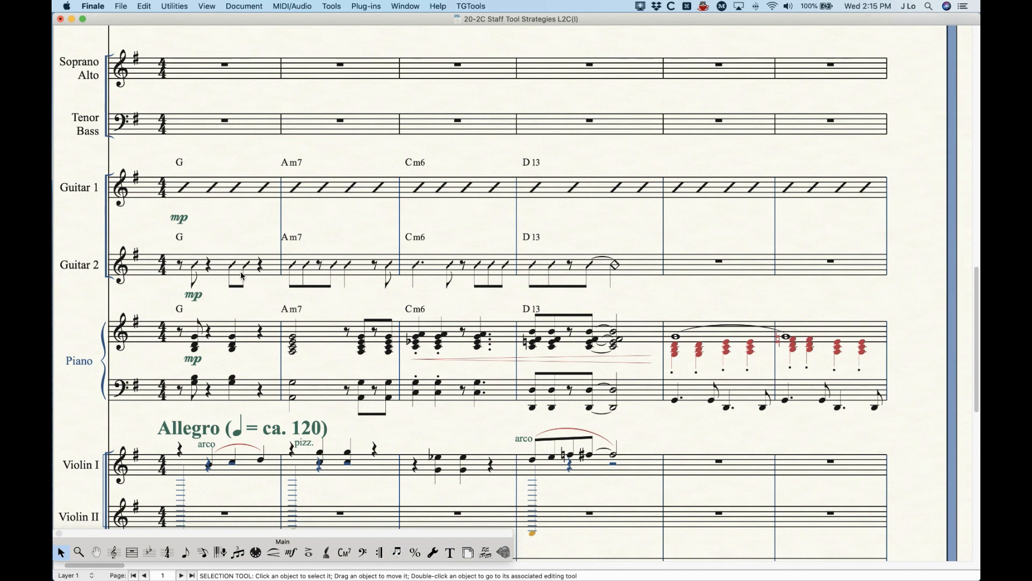
pyautogui.click(226, 186)
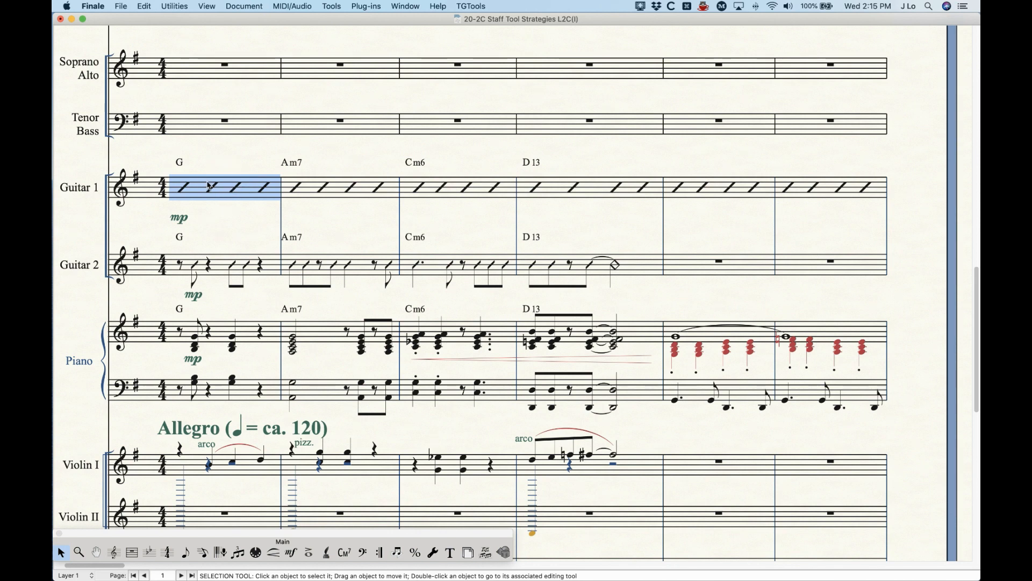
pyautogui.click(221, 271)
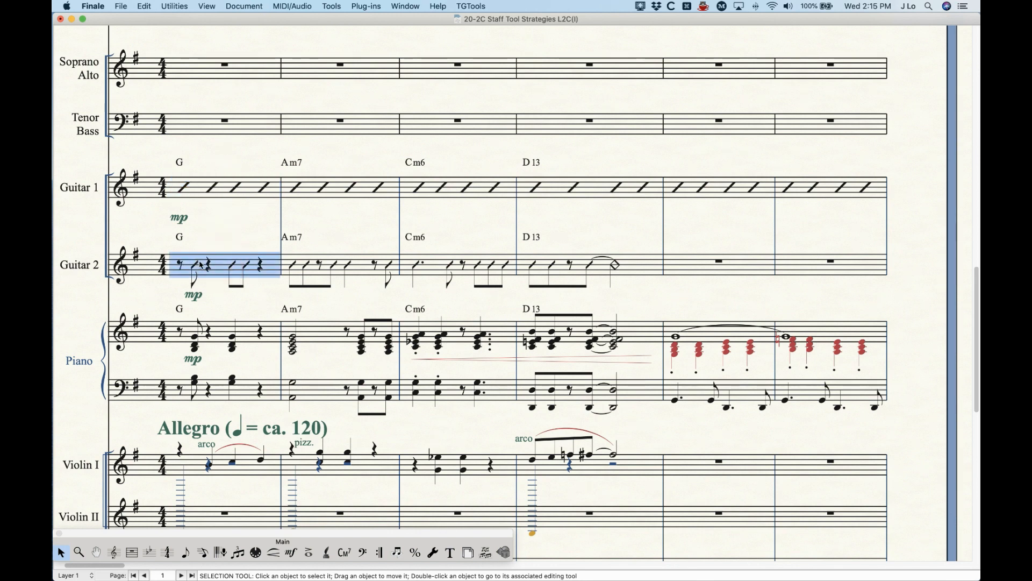
pyautogui.click(231, 230)
# Step: Inspect the underlying entries in the first three Guitar 2 measures with the Speedy Entry tool
pyautogui.click(202, 552)
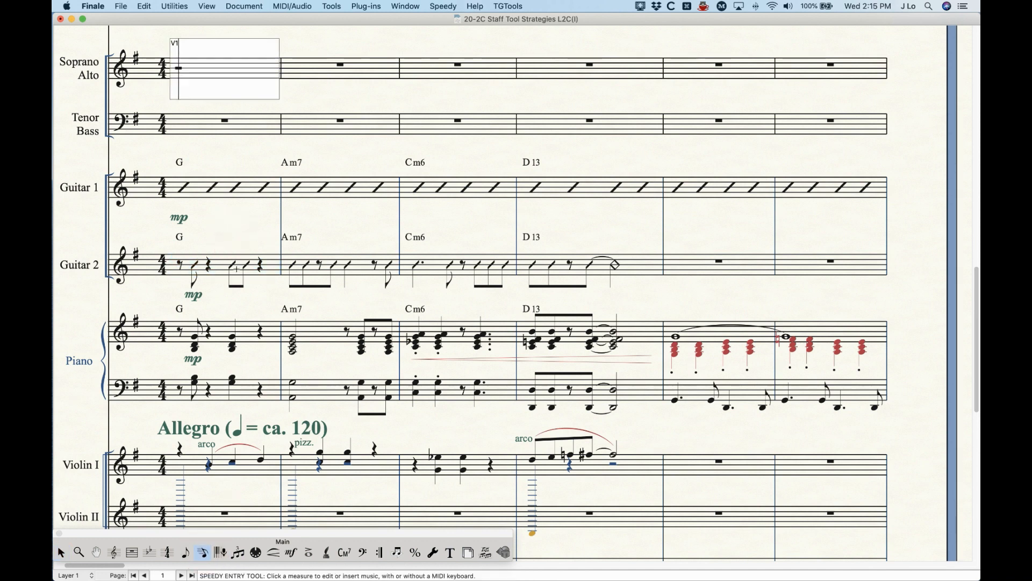
pyautogui.click(218, 268)
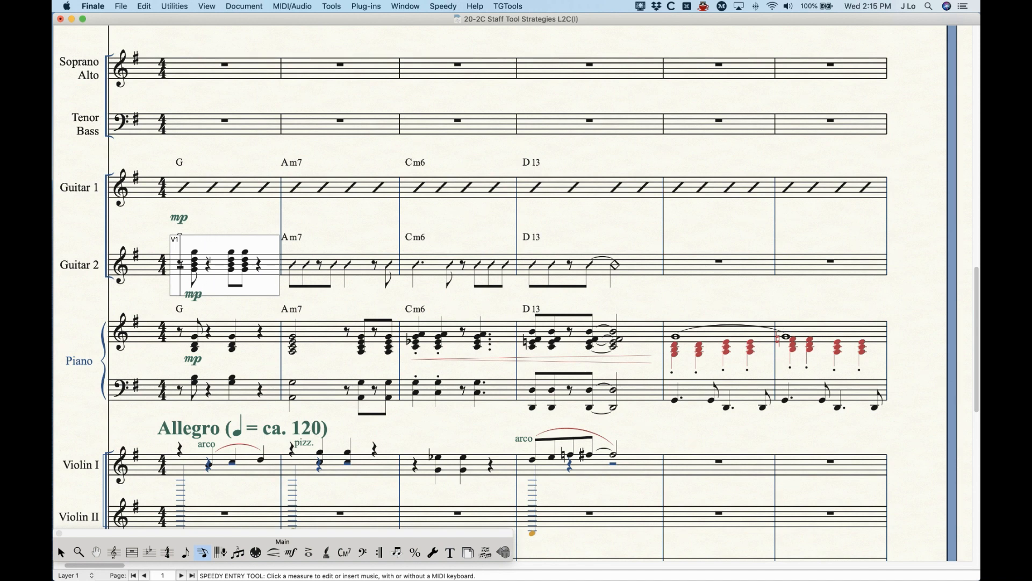
pyautogui.click(221, 217)
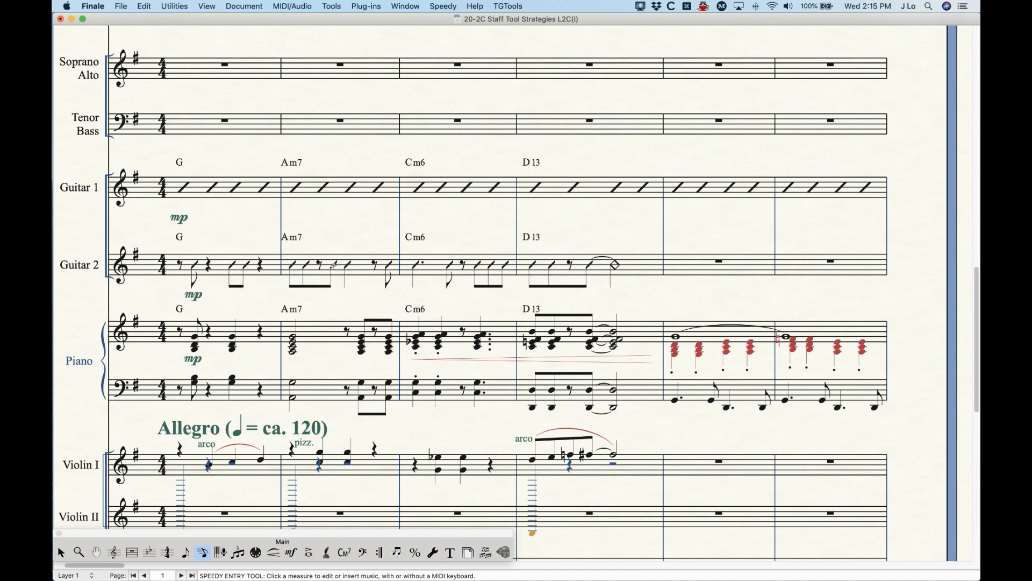
pyautogui.click(297, 254)
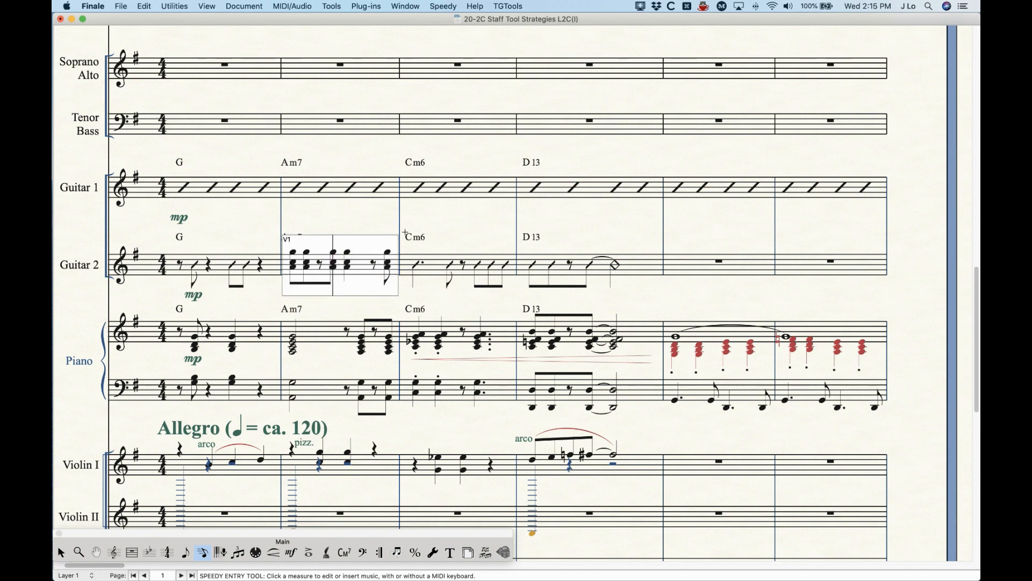
pyautogui.click(494, 269)
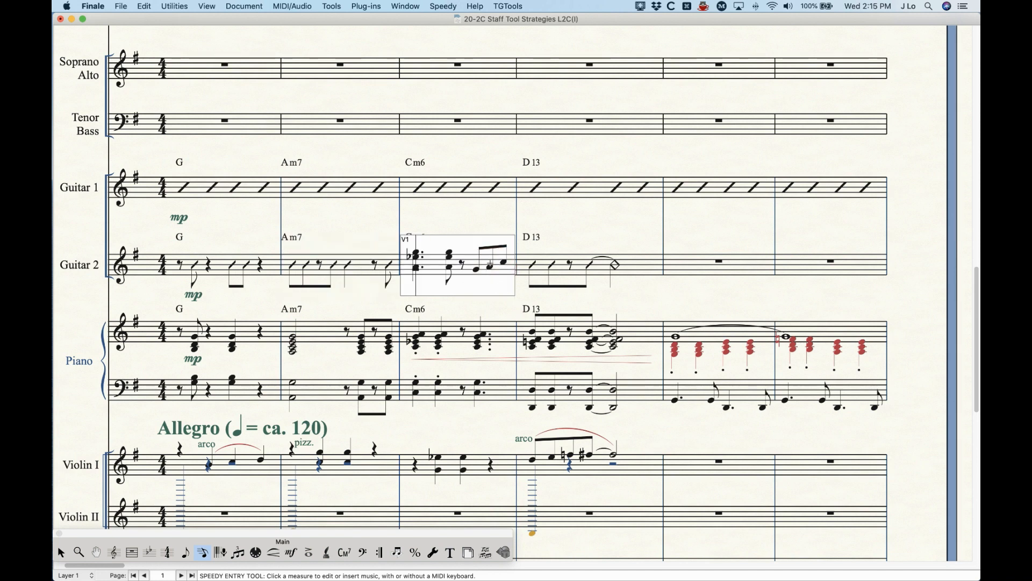
pyautogui.click(474, 220)
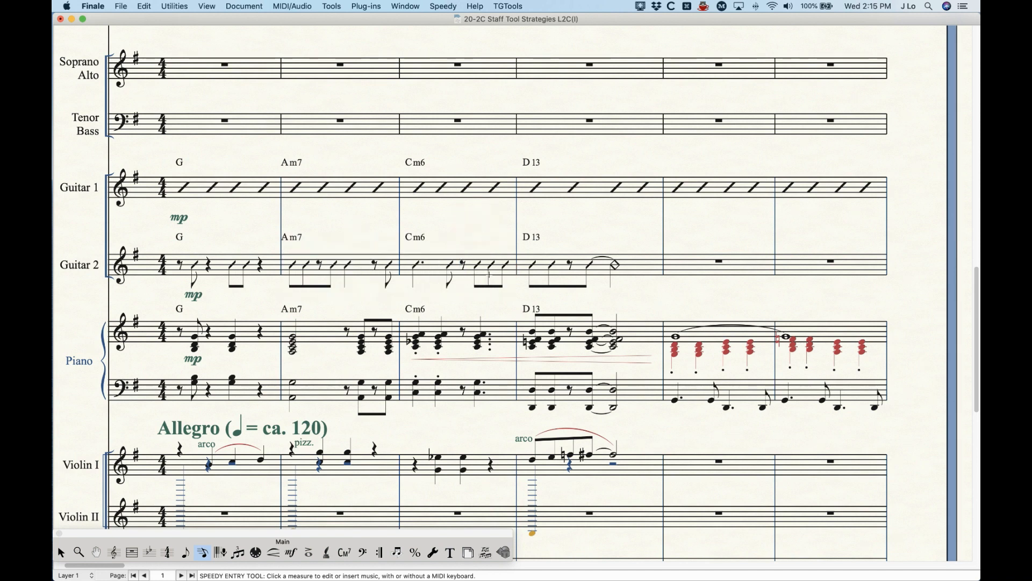
# Step: Apply Blank Notation to Layer 1 of the Guitar 2 staff through its Alternate Notation staff attribute
pyautogui.hotkey('ctrl', 'k')
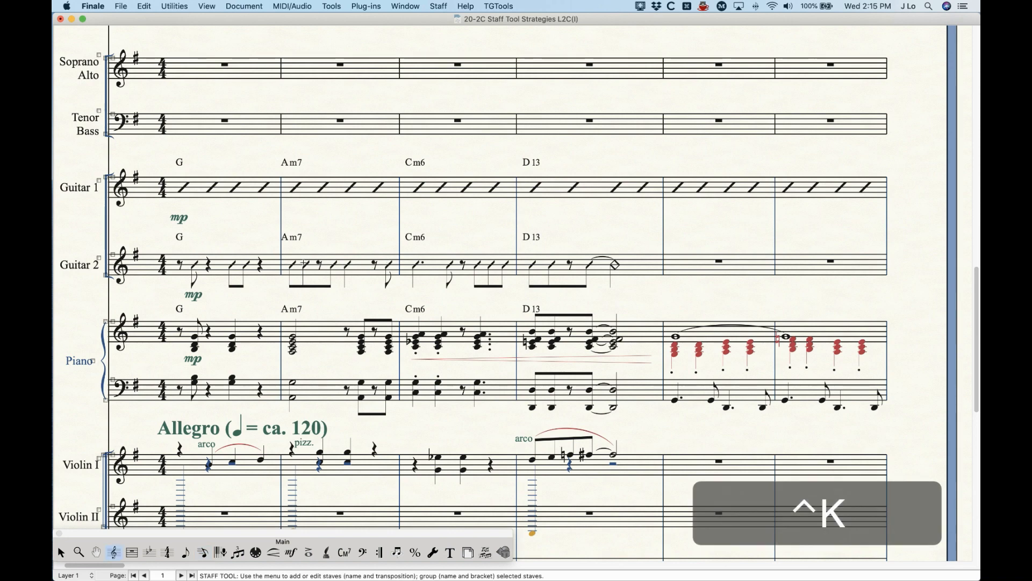
pyautogui.click(224, 265)
pyautogui.press('Return')
pyautogui.click(611, 145)
pyautogui.click(586, 121)
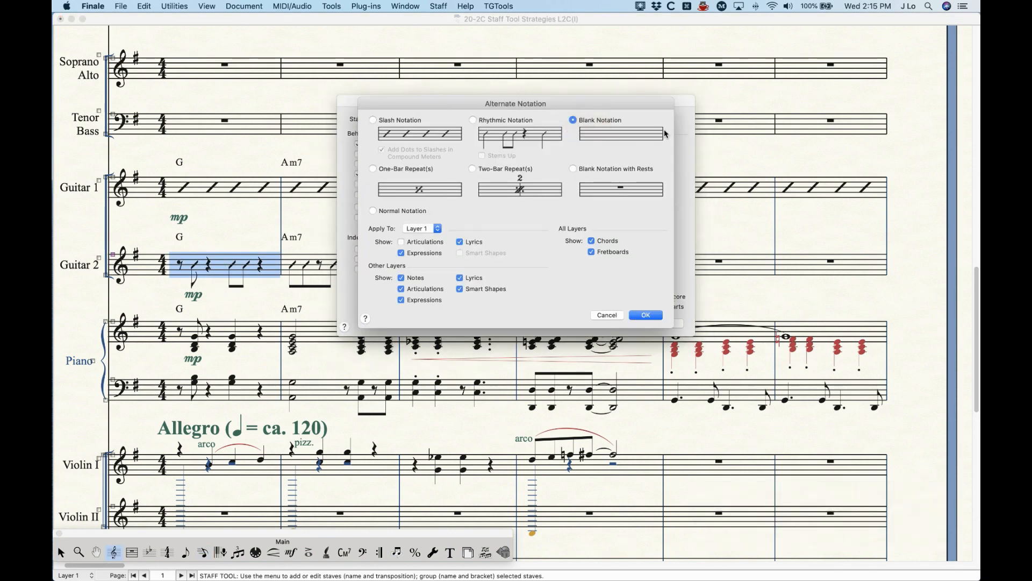
pyautogui.click(645, 316)
pyautogui.click(673, 320)
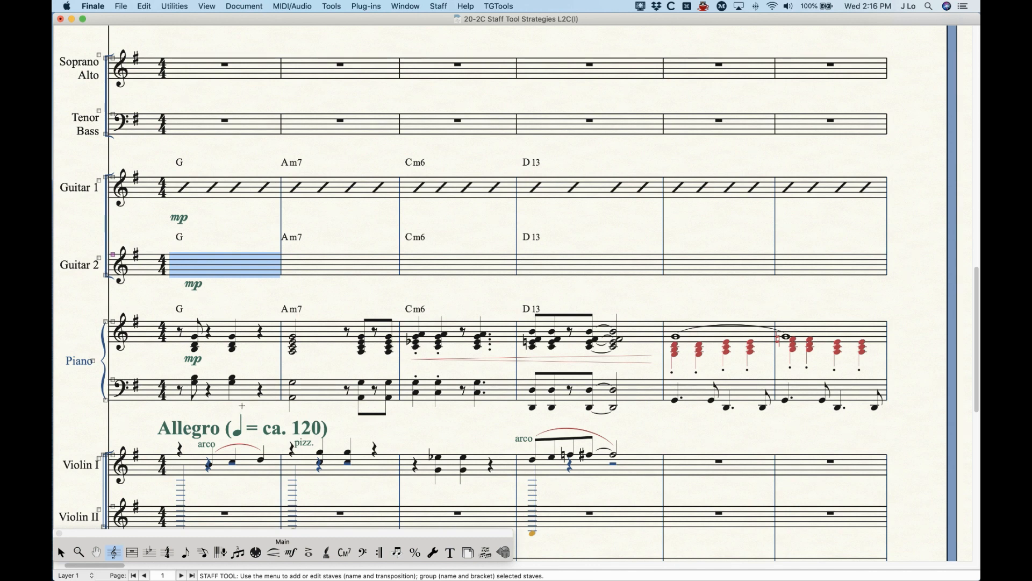
# Step: Examine the hidden entries in the first five blank Guitar 2 measures with the Speedy Entry tool
pyautogui.click(202, 552)
pyautogui.click(192, 263)
pyautogui.click(327, 264)
pyautogui.click(457, 265)
pyautogui.click(582, 266)
pyautogui.click(713, 268)
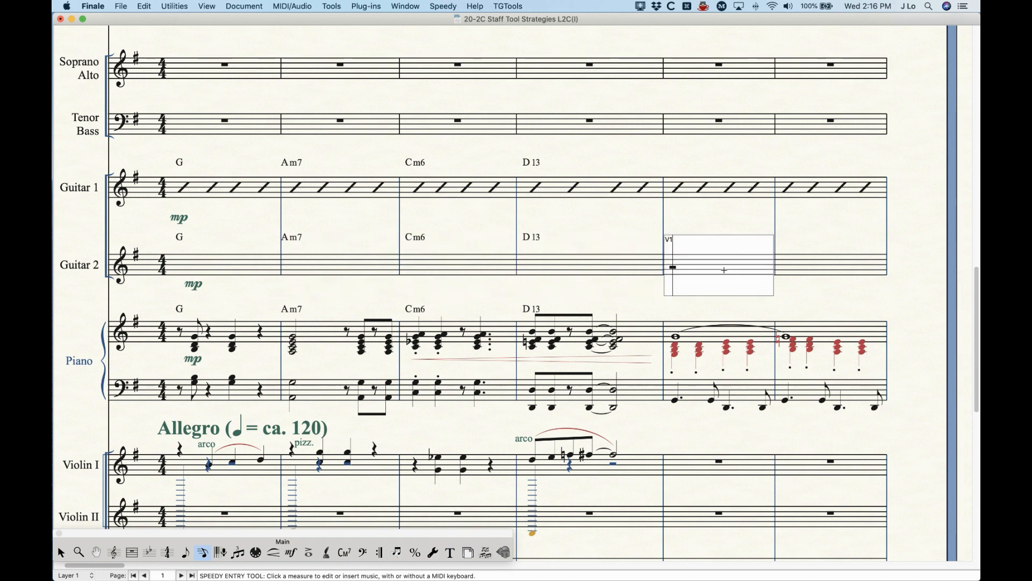
pyautogui.click(700, 223)
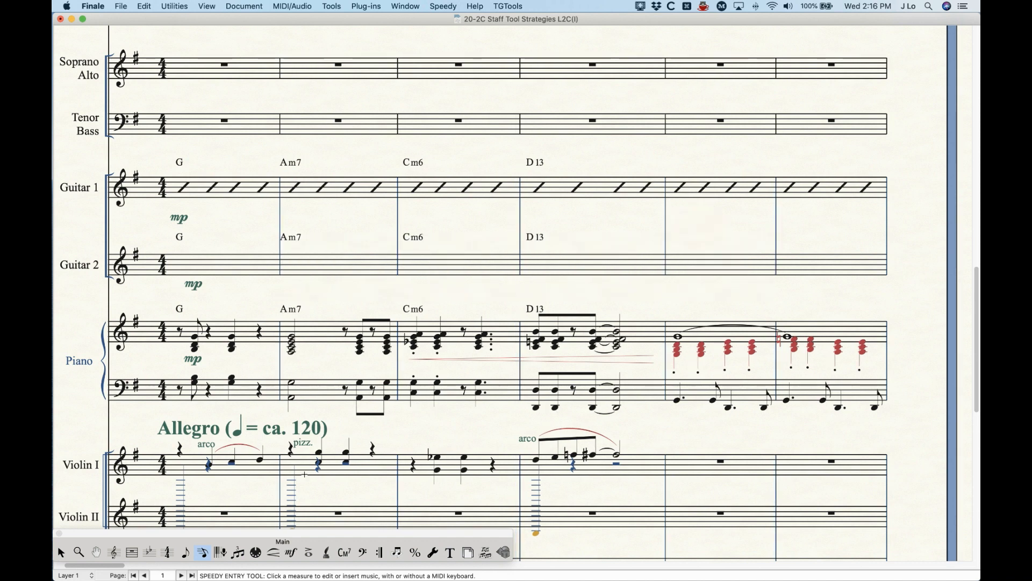
# Step: Change the Guitar 2 staff's Layer 1 alternate notation to One-Bar Repeat(s) in its staff attributes
pyautogui.click(113, 552)
pyautogui.click(260, 260)
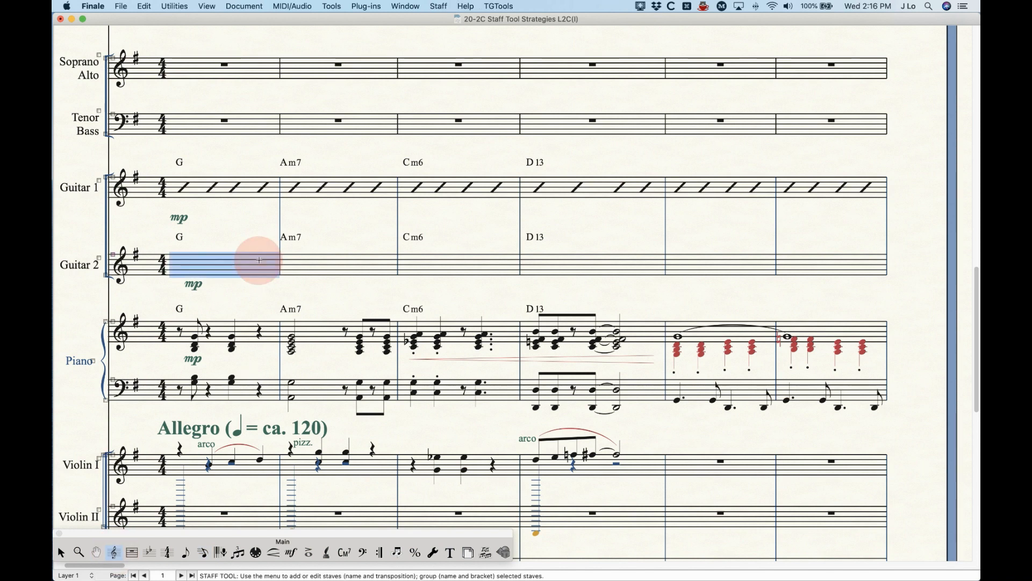
pyautogui.press('Return')
pyautogui.click(596, 144)
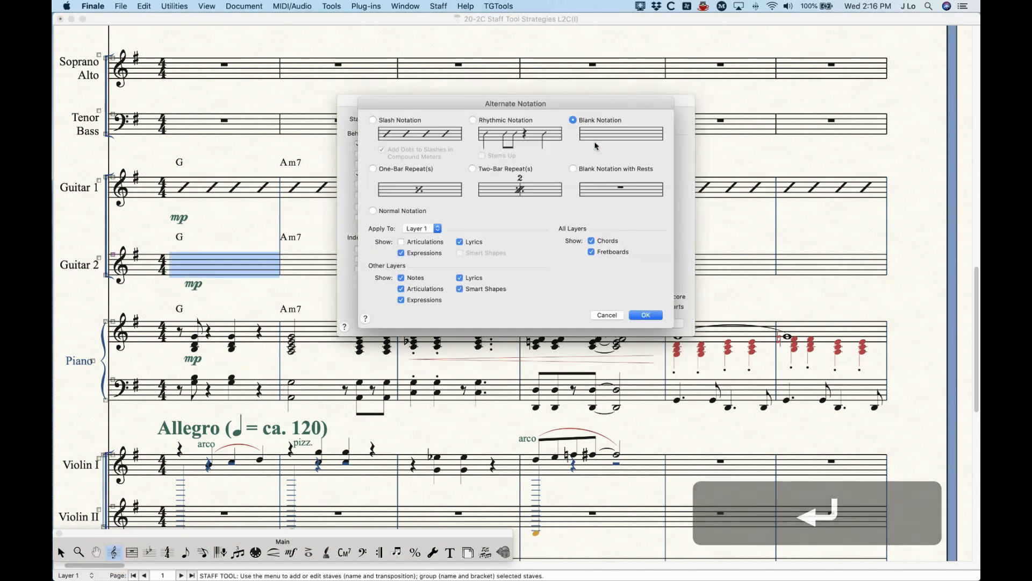
pyautogui.click(396, 169)
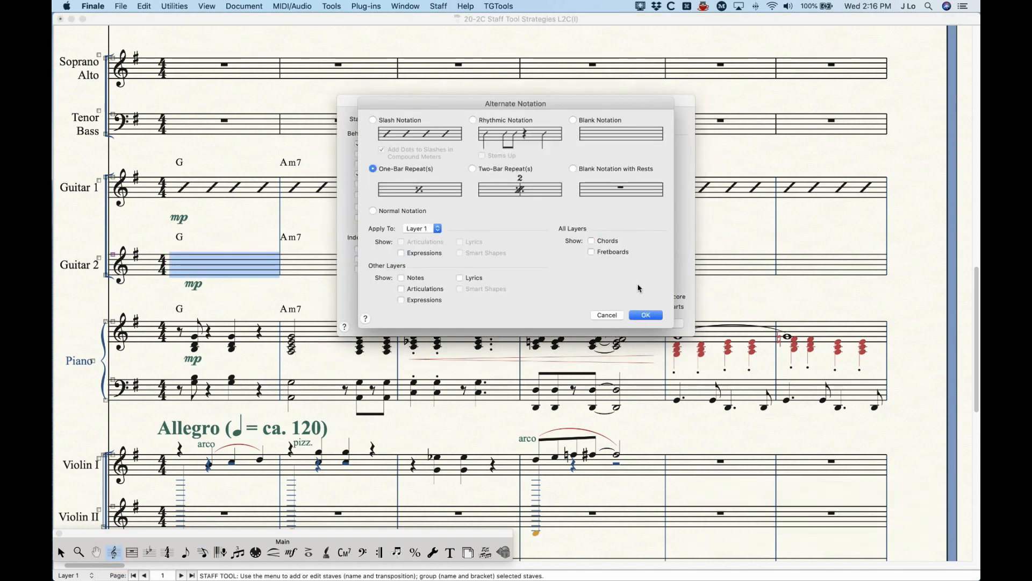
pyautogui.click(645, 314)
pyautogui.click(667, 323)
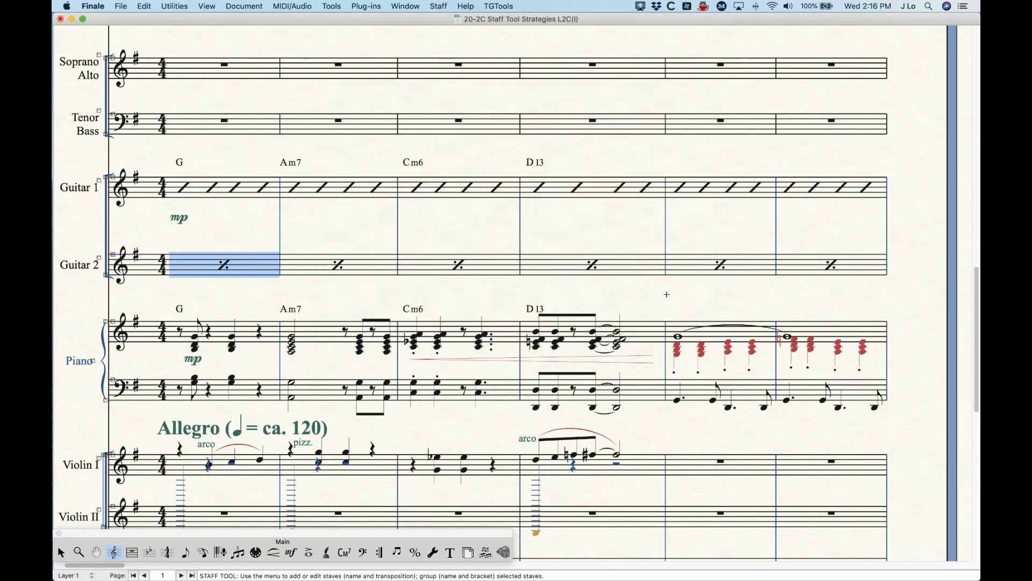
# Step: Switch Layer 1 of the Guitar 2 staff to Two-Bar Repeat(s) alternate notation
pyautogui.press('Return')
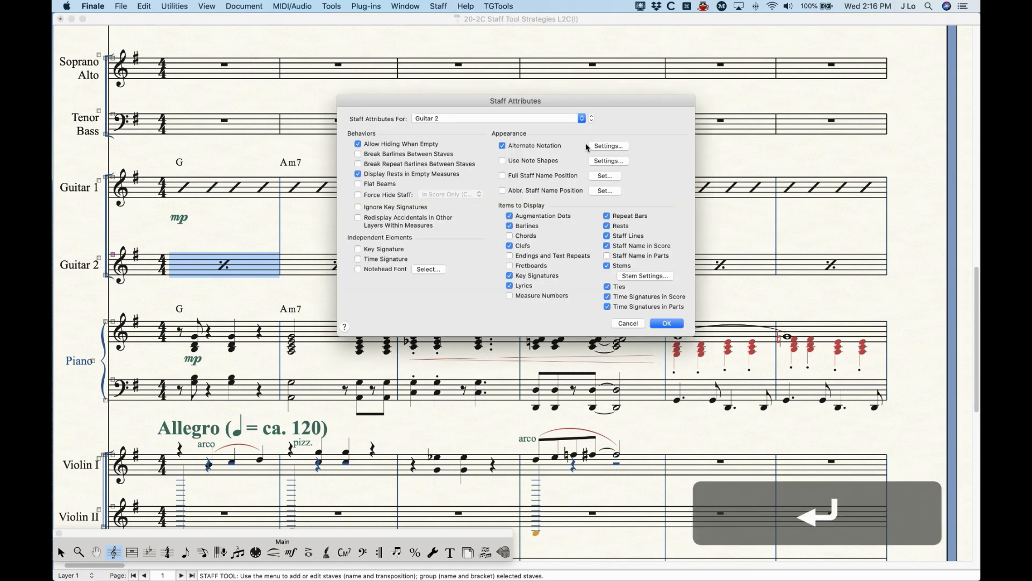
pyautogui.click(606, 146)
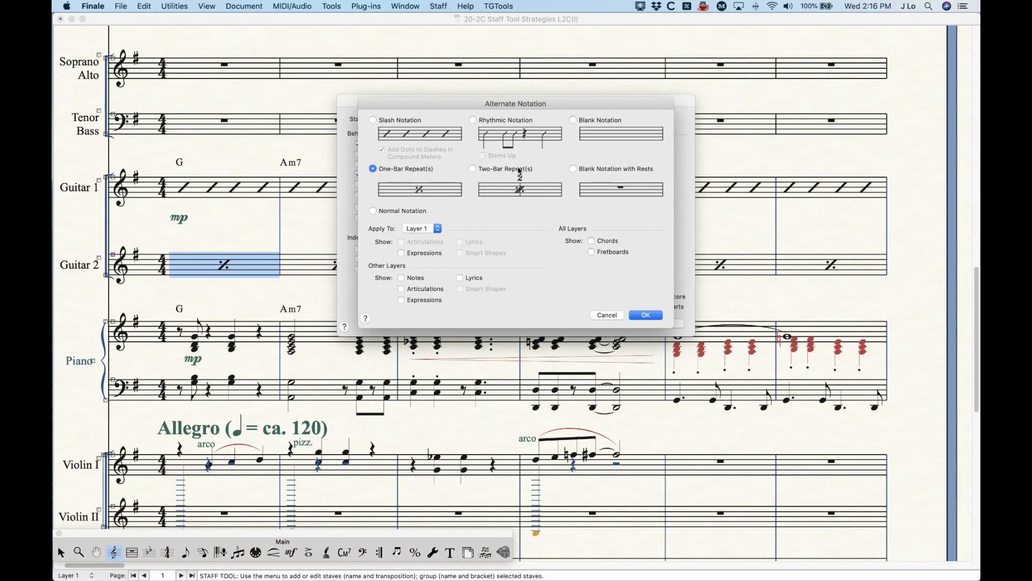
pyautogui.click(518, 172)
pyautogui.click(646, 315)
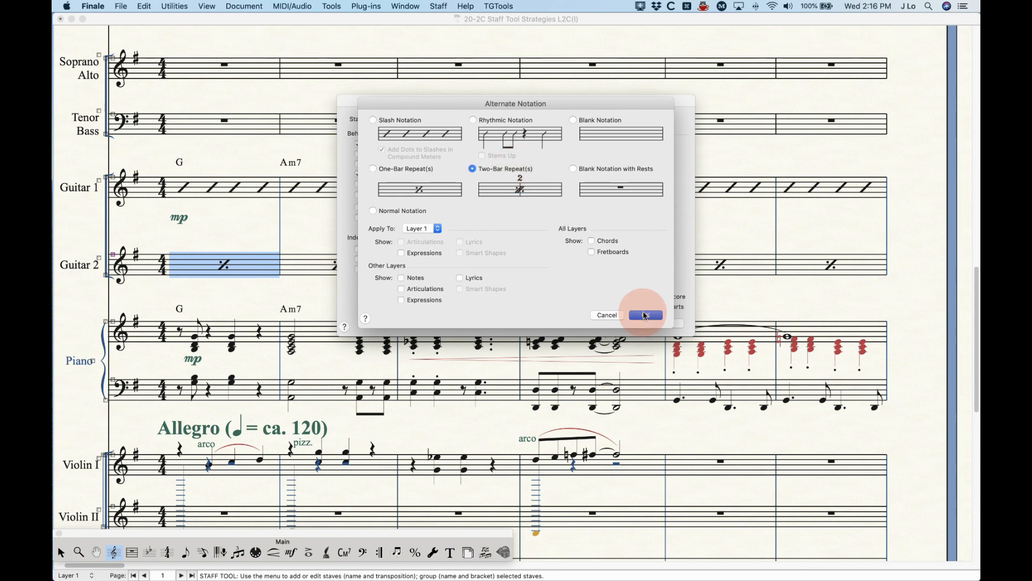
pyautogui.click(681, 325)
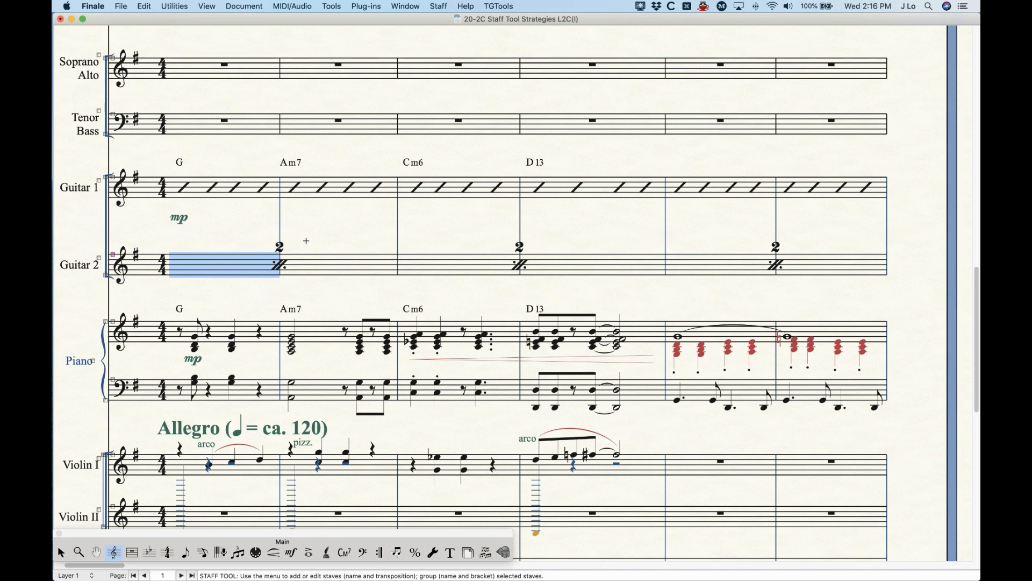
# Step: Set the Guitar 2 staff's Layer 1 alternate notation to Blank Notation with Rests
pyautogui.press('Return')
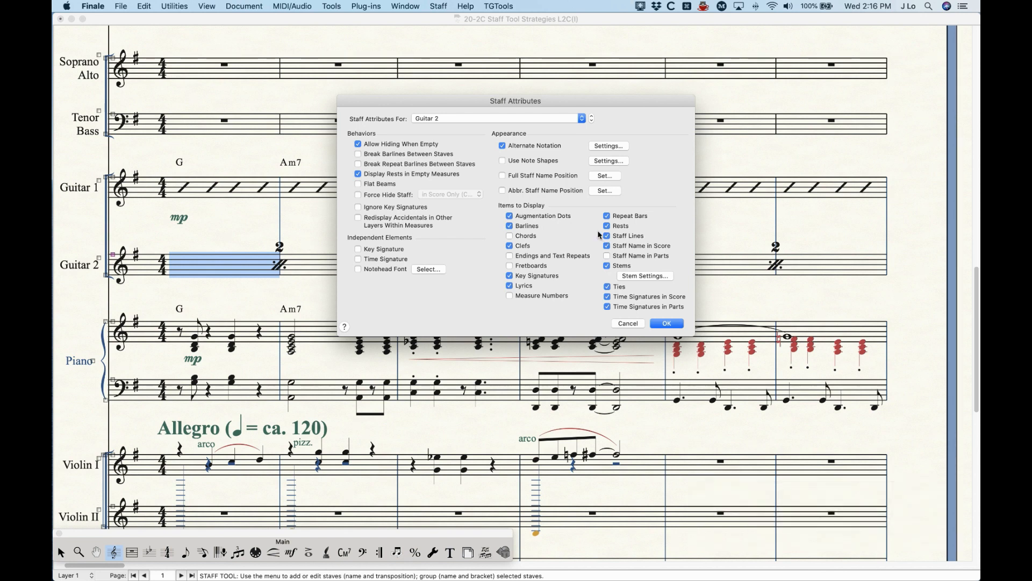
pyautogui.click(595, 146)
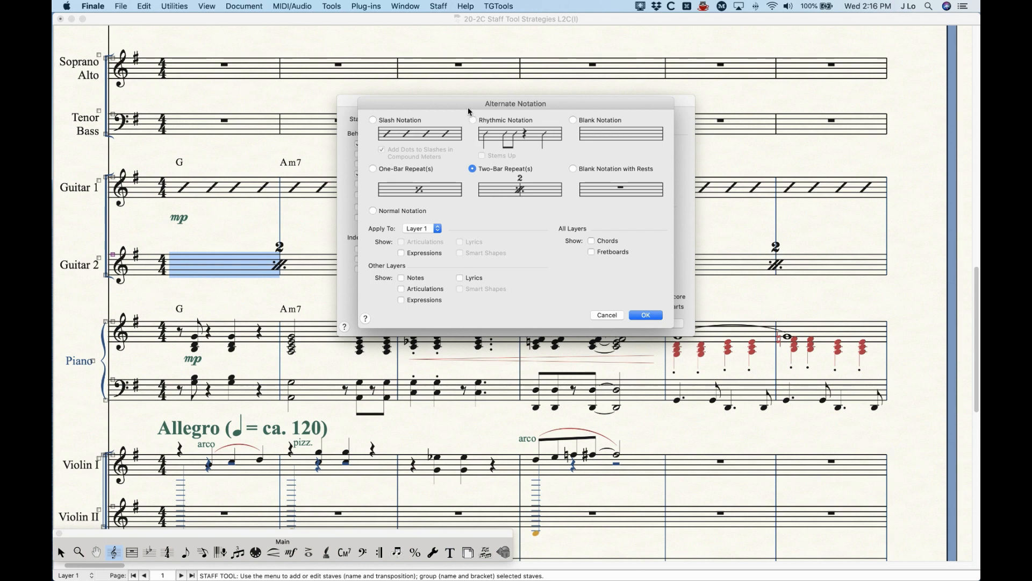
pyautogui.moveTo(468, 106); pyautogui.dragTo(463, 143)
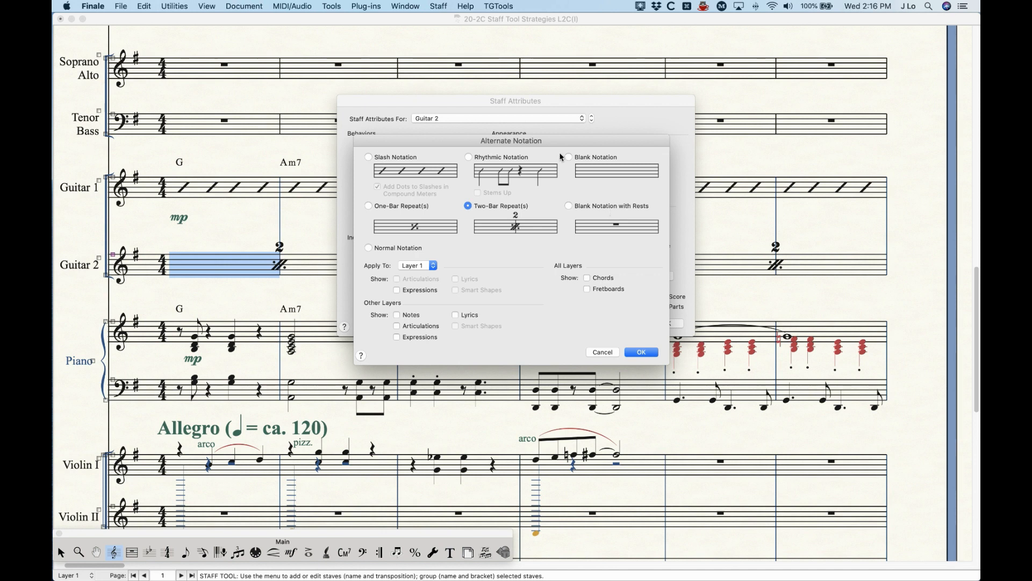
pyautogui.click(641, 352)
pyautogui.click(667, 323)
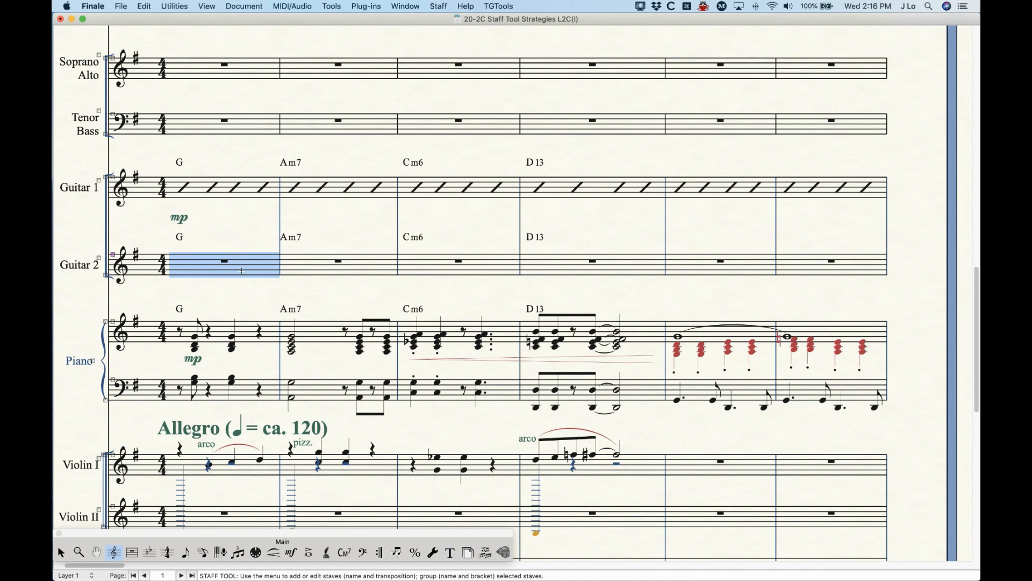
# Step: Review the Blank Notation and Slash Notation options for Guitar 2, including the option to add dots to slashes in compound meters
pyautogui.press('Return')
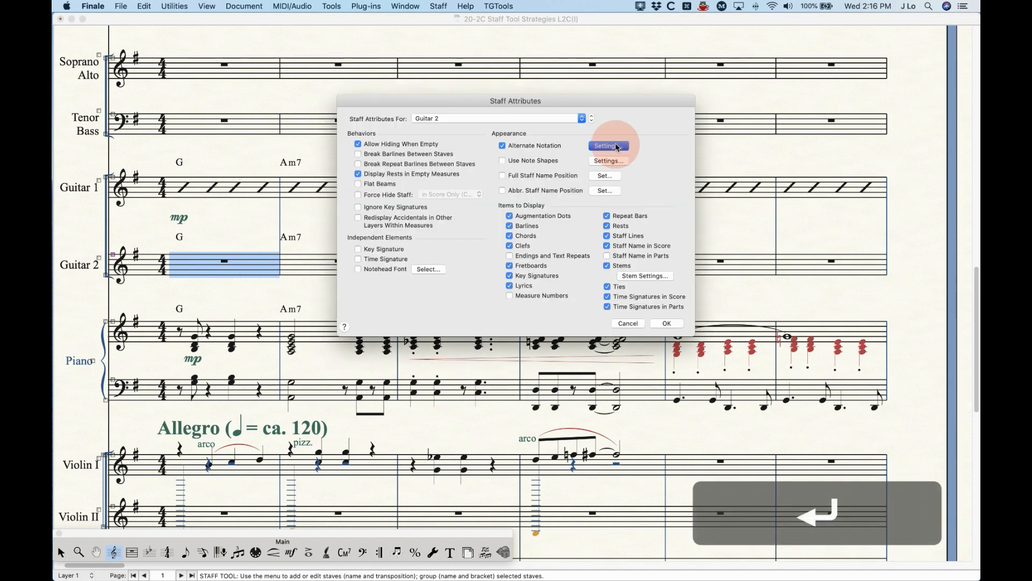
pyautogui.click(607, 152)
pyautogui.click(595, 120)
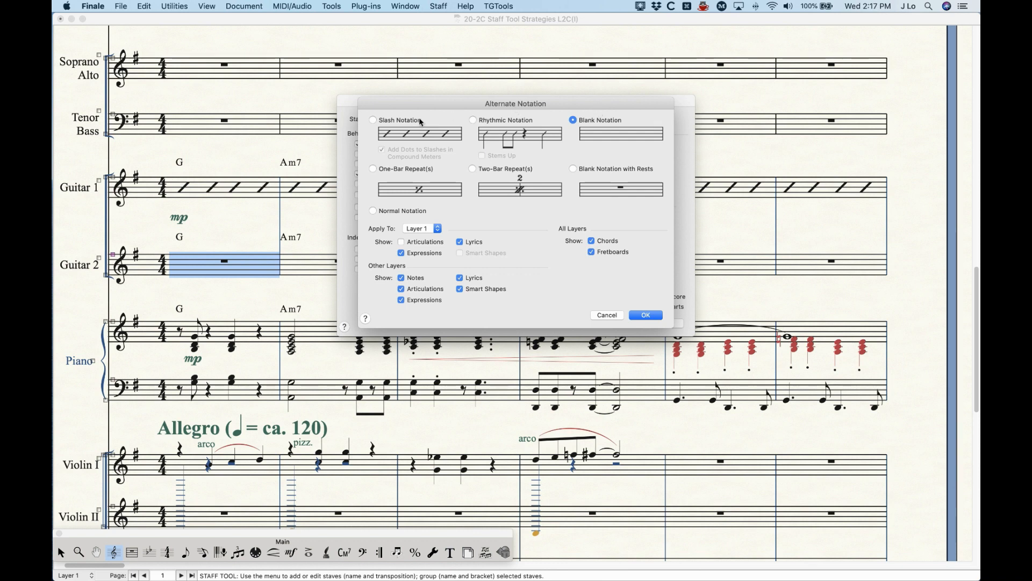
pyautogui.click(398, 121)
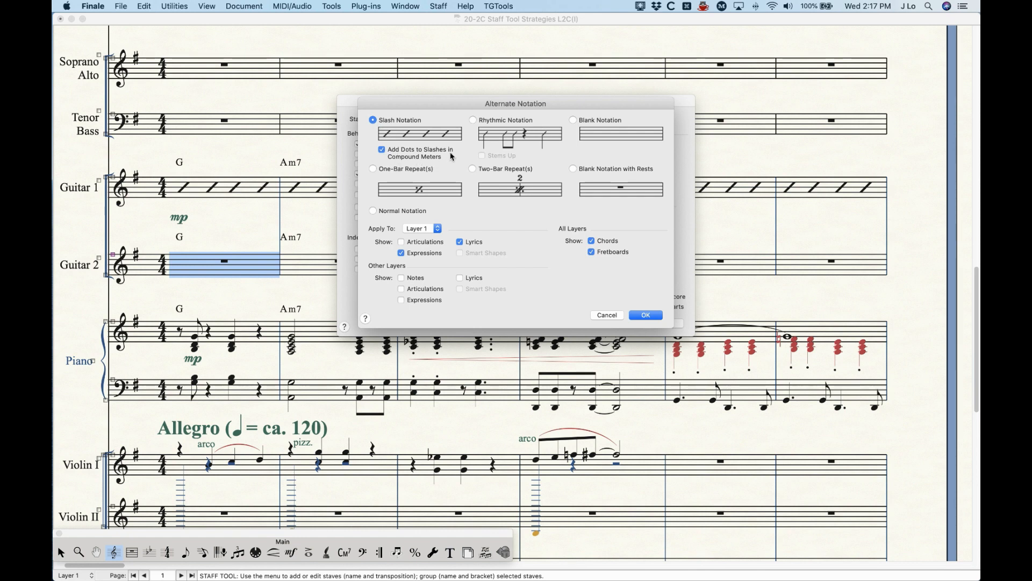
pyautogui.click(391, 157)
pyautogui.click(383, 152)
# Step: Apply Rhythmic Notation with Stems Up to Layer 1 of the Guitar 2 staff
pyautogui.click(498, 121)
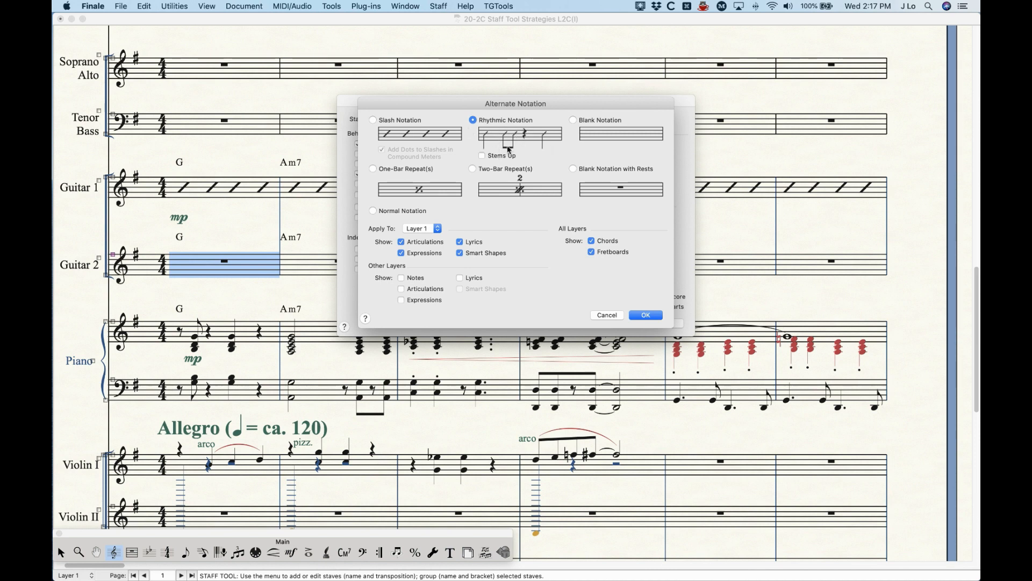
pyautogui.click(482, 155)
pyautogui.click(646, 315)
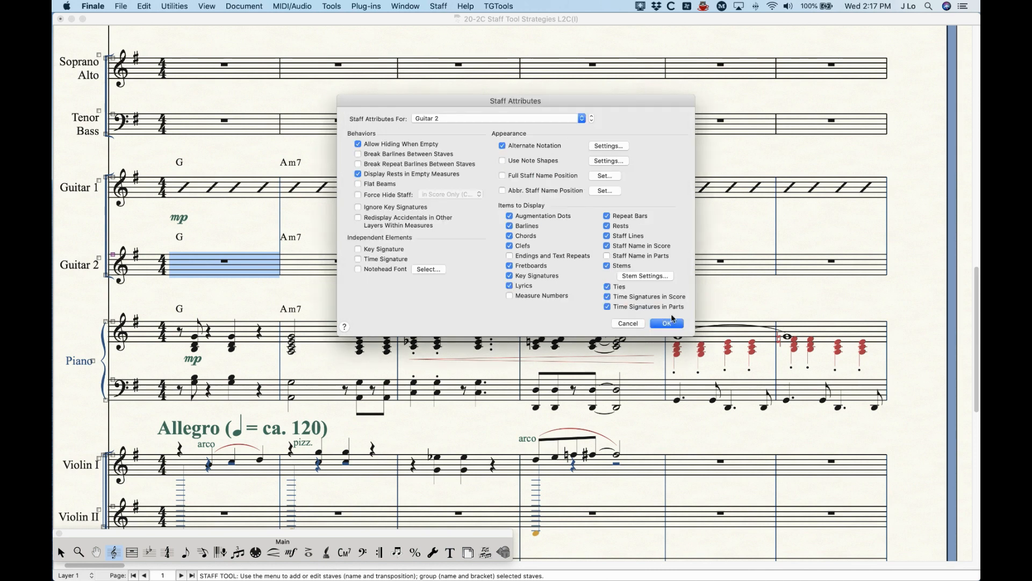
pyautogui.click(670, 322)
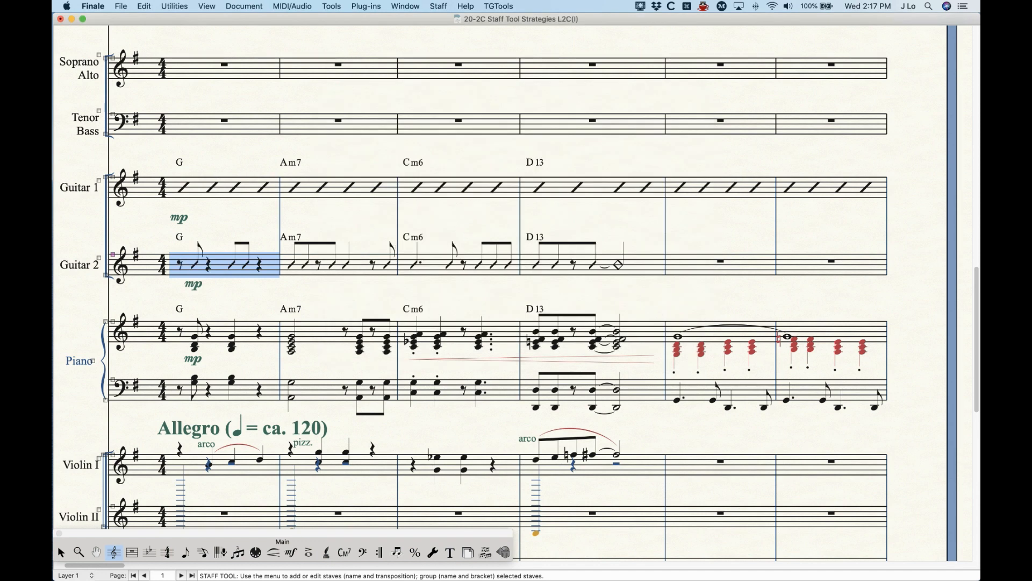
pyautogui.click(366, 227)
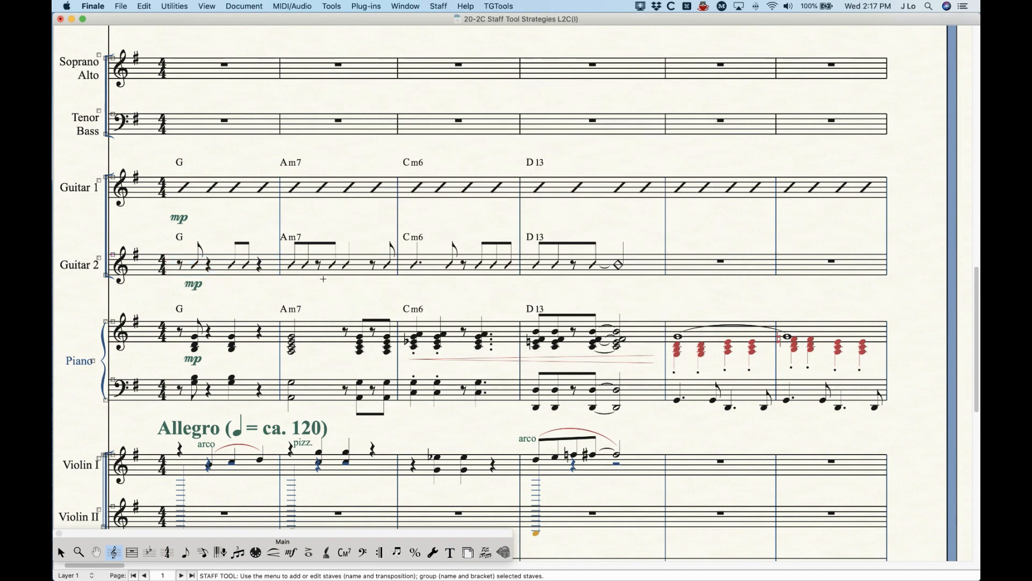
# Step: Set the alternate notation for Layer 1 of the Guitar 2 staff to Normal Notation
pyautogui.click(218, 265)
pyautogui.press('Return')
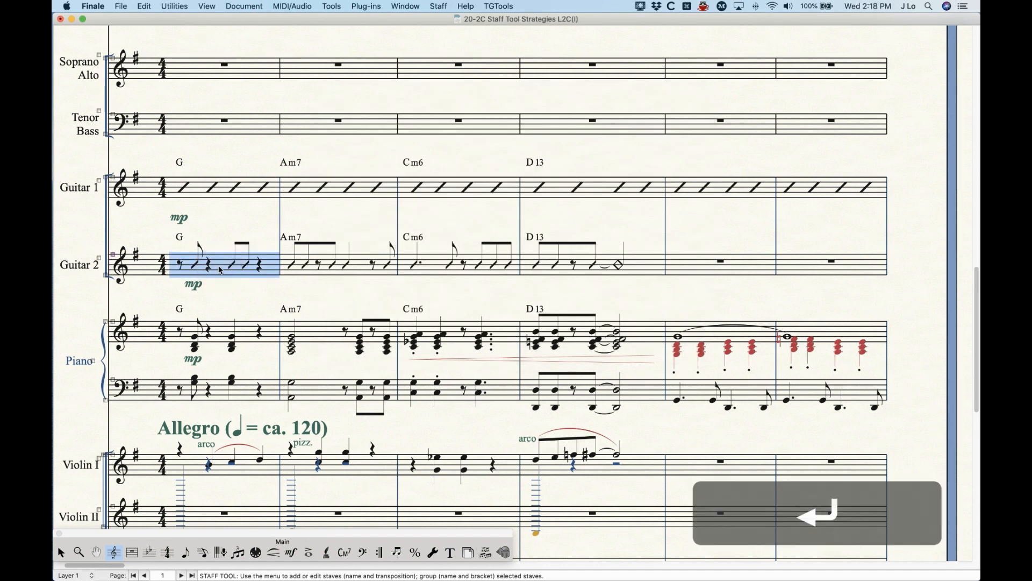
pyautogui.click(601, 148)
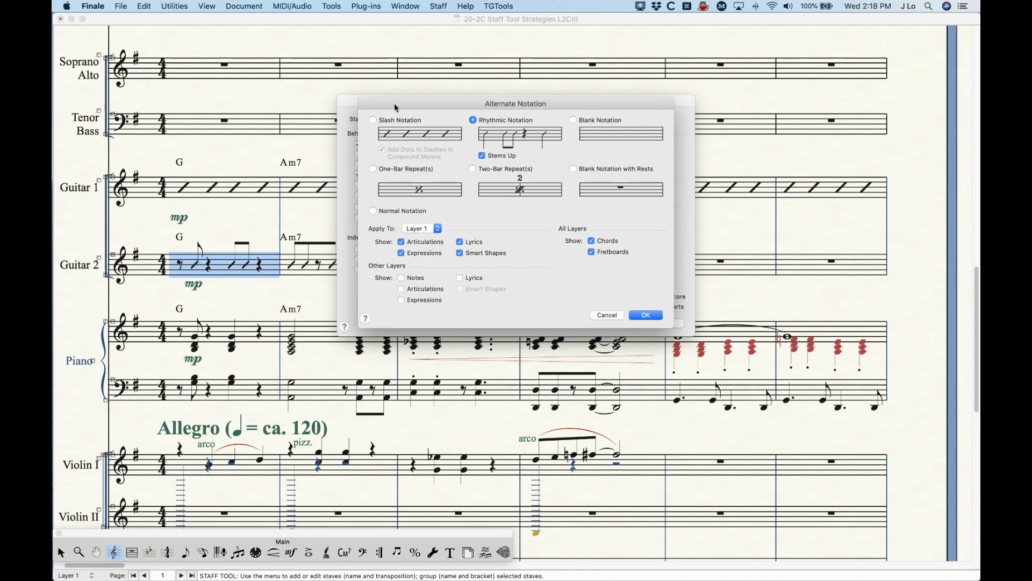
pyautogui.click(396, 210)
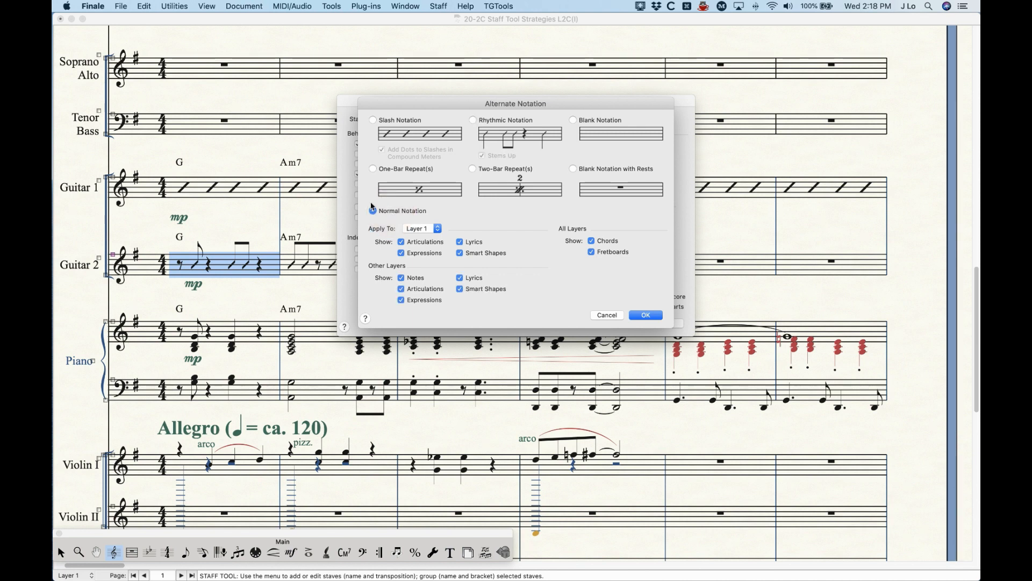
pyautogui.click(646, 315)
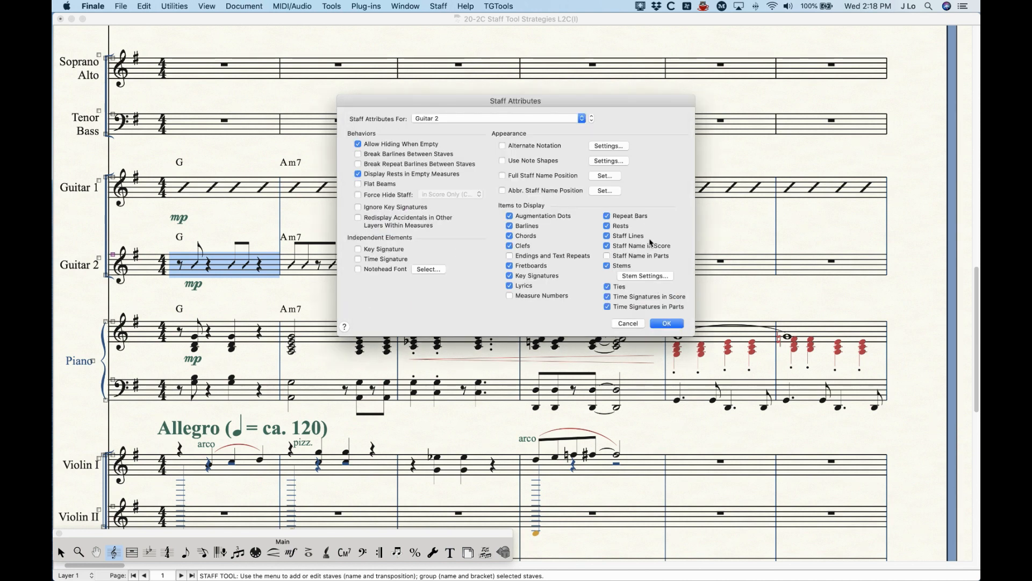
# Step: Select Slash Notation for Guitar 2 and review the Apply To layers and the Layer 1 articulation display option
pyautogui.click(610, 149)
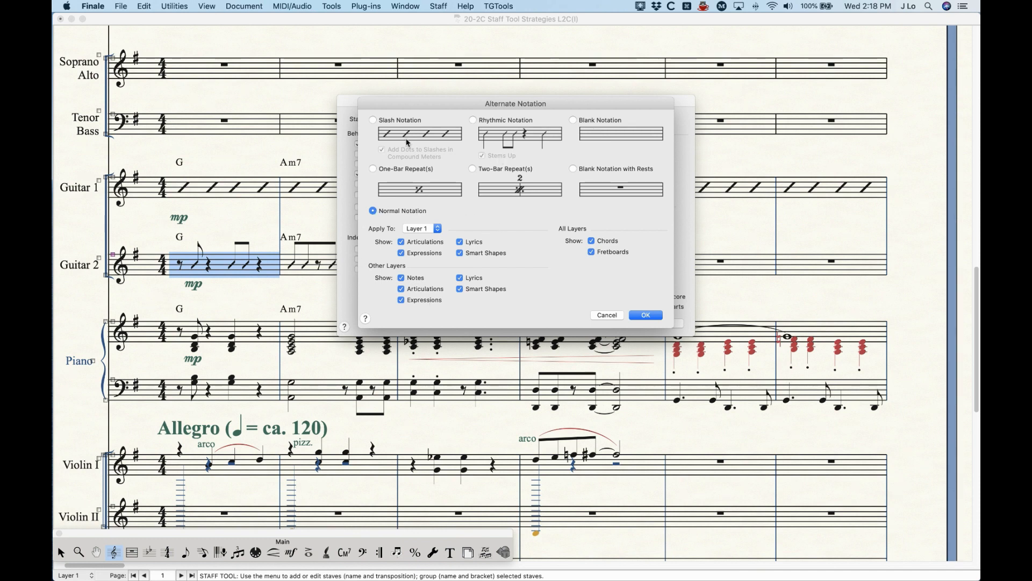
pyautogui.click(388, 120)
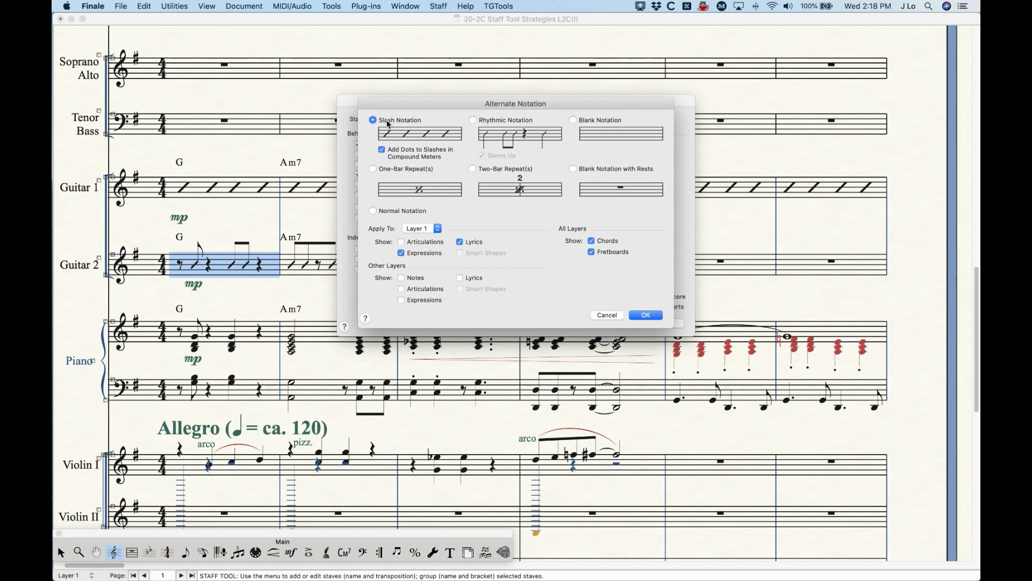
pyautogui.click(428, 229)
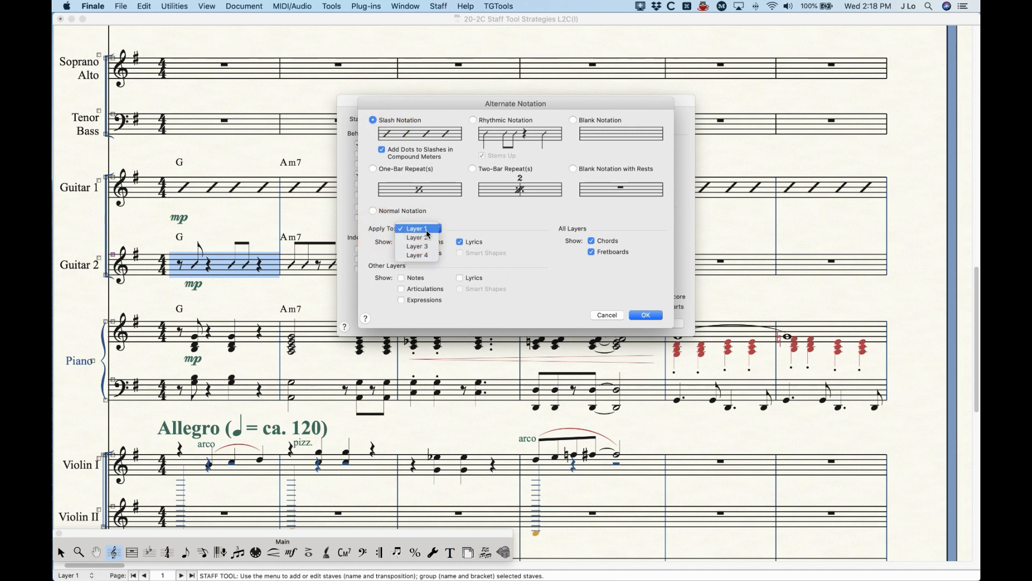
pyautogui.click(460, 222)
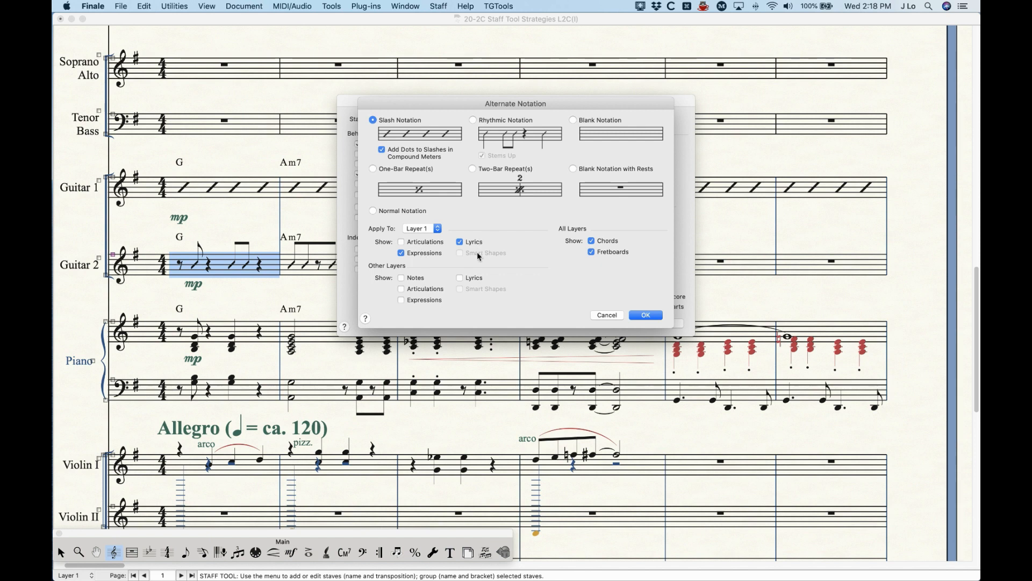
pyautogui.click(424, 243)
pyautogui.click(425, 243)
# Step: Compare the default display options of the Rhythmic, Blank, Blank with Rests, bar-repeat and Slash Notation styles
pyautogui.click(494, 120)
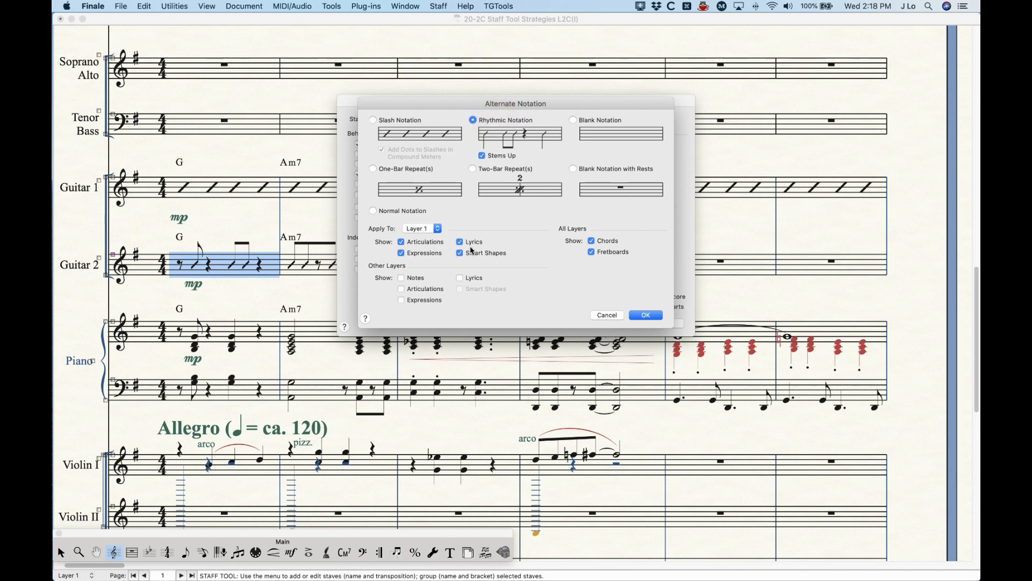
pyautogui.click(600, 121)
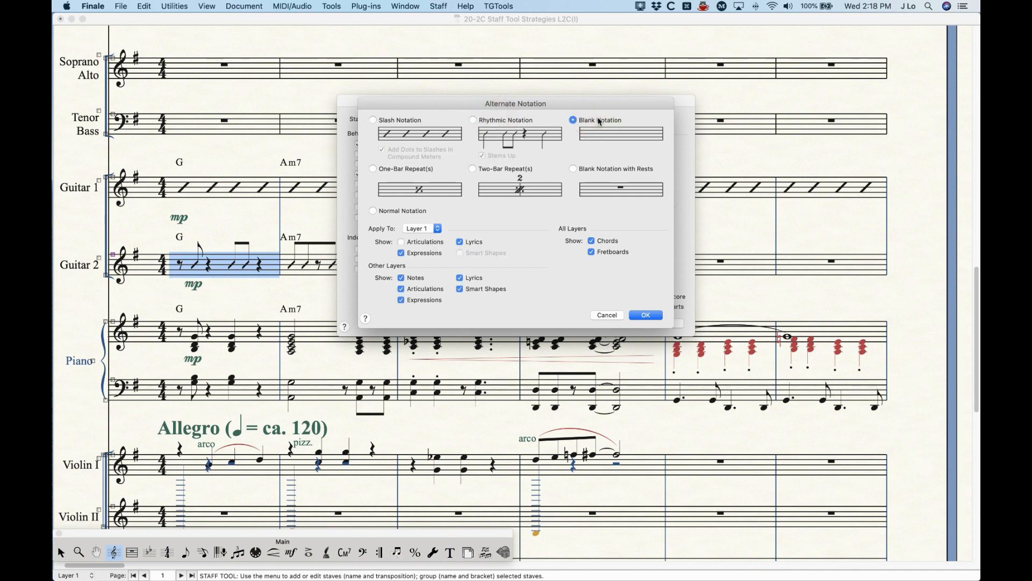
pyautogui.click(609, 168)
pyautogui.click(532, 169)
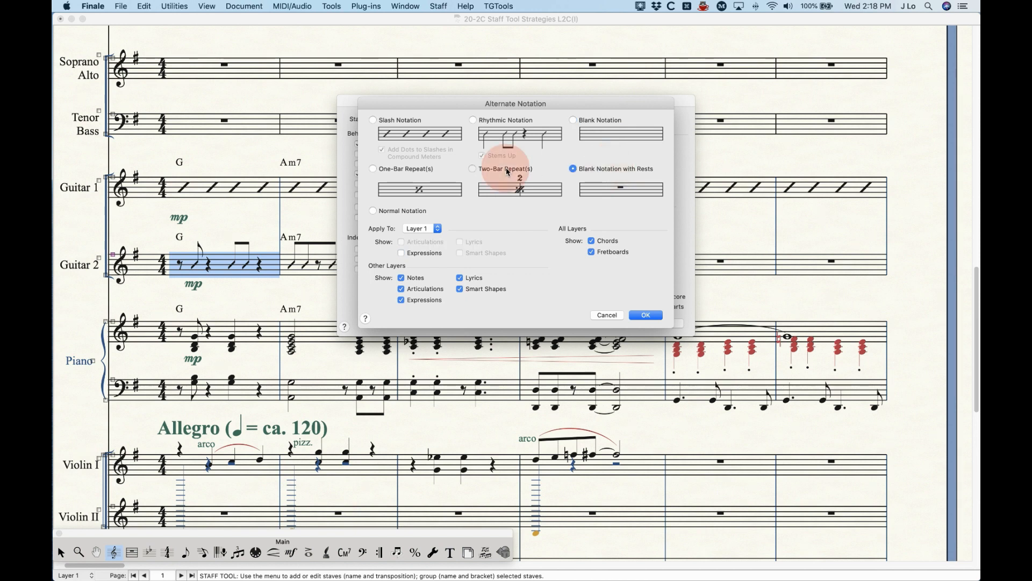
pyautogui.click(425, 171)
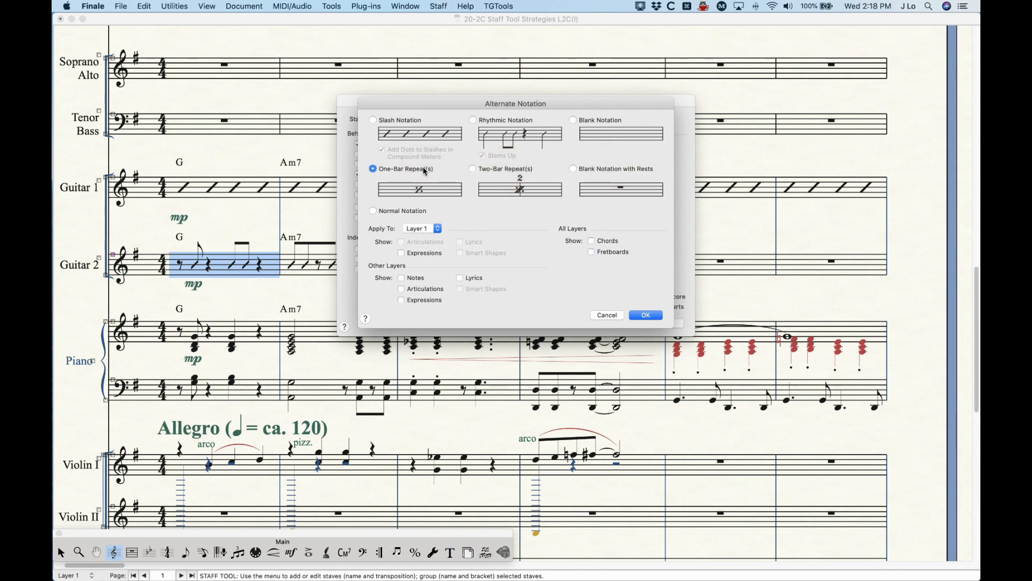
pyautogui.click(415, 122)
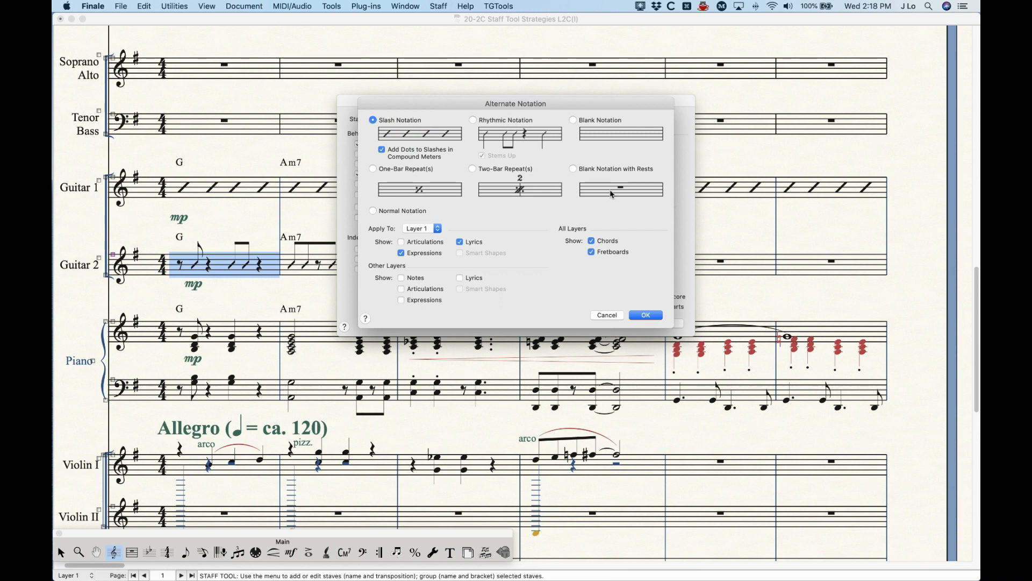
pyautogui.click(486, 122)
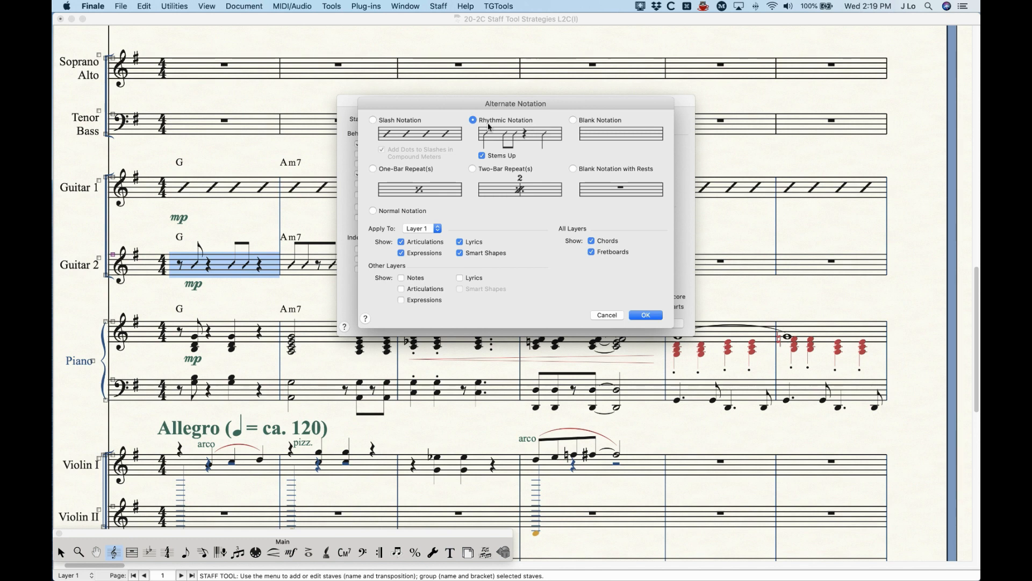
pyautogui.click(410, 122)
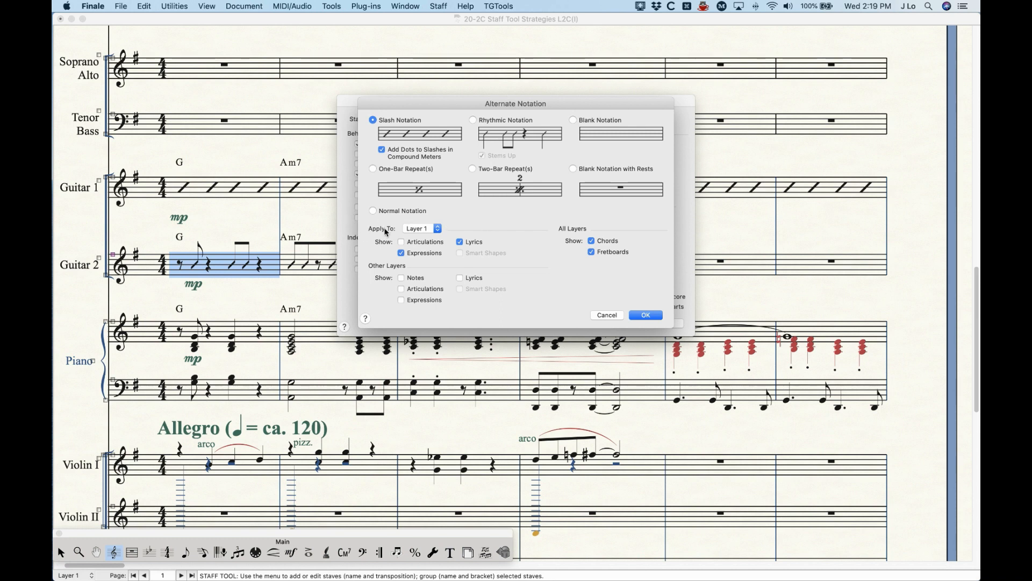
# Step: Try showing Notes and Smart Shapes from Other Layers alongside the Slash Notation in Layer 1
pyautogui.click(432, 230)
pyautogui.click(436, 229)
pyautogui.click(401, 278)
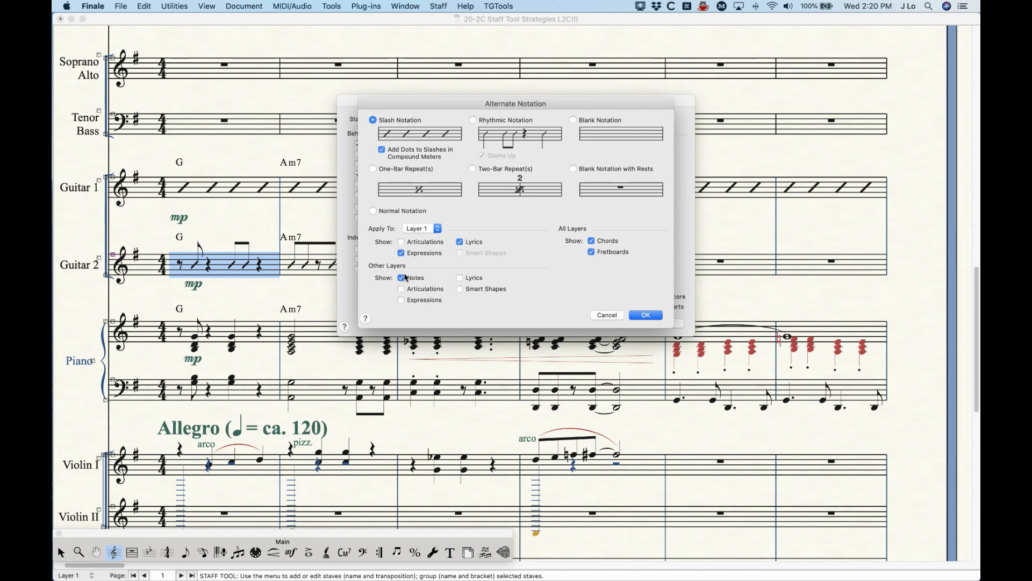
pyautogui.click(478, 289)
pyautogui.click(479, 290)
pyautogui.click(418, 278)
pyautogui.click(422, 280)
pyautogui.click(421, 277)
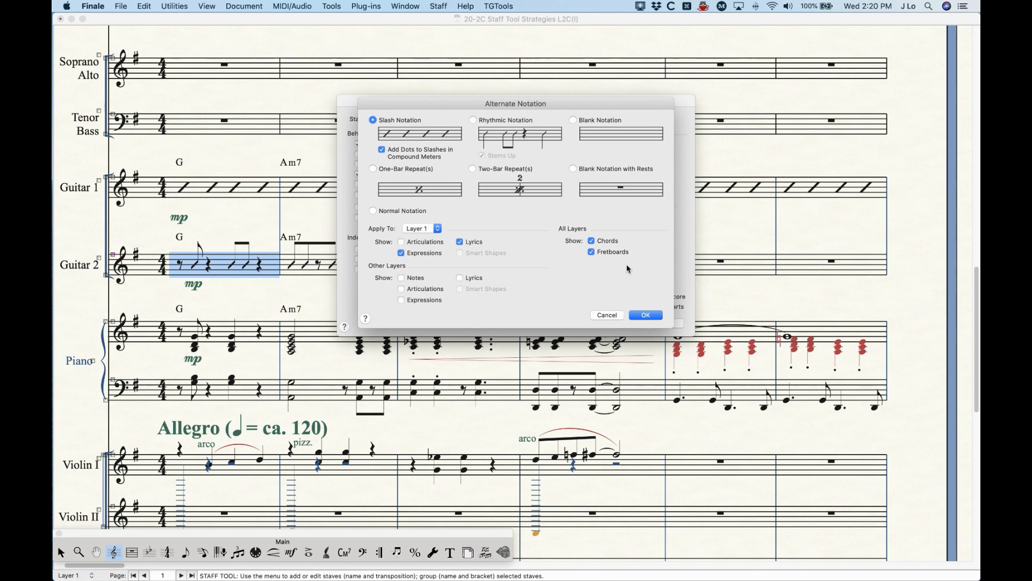
# Step: Turn the All Layers chord display off and back on in Guitar 2's alternate notation settings
pyautogui.click(595, 242)
pyautogui.click(646, 315)
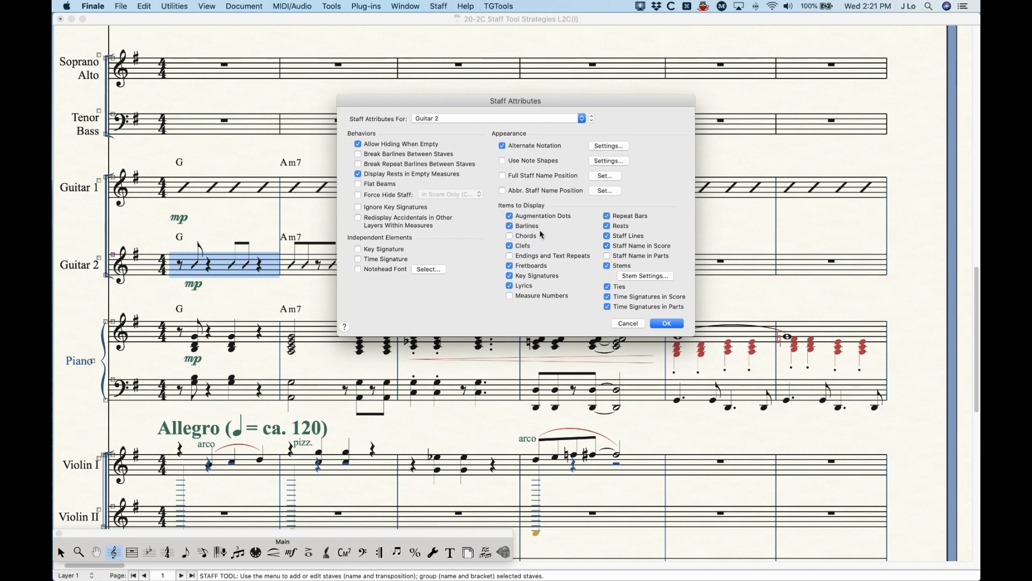
pyautogui.click(609, 149)
pyautogui.click(608, 241)
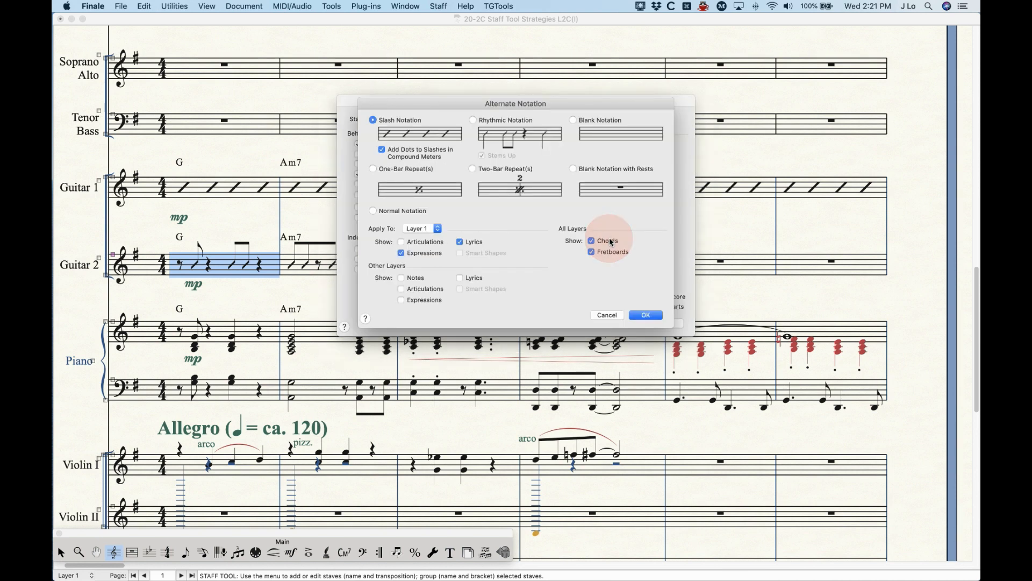
pyautogui.click(641, 315)
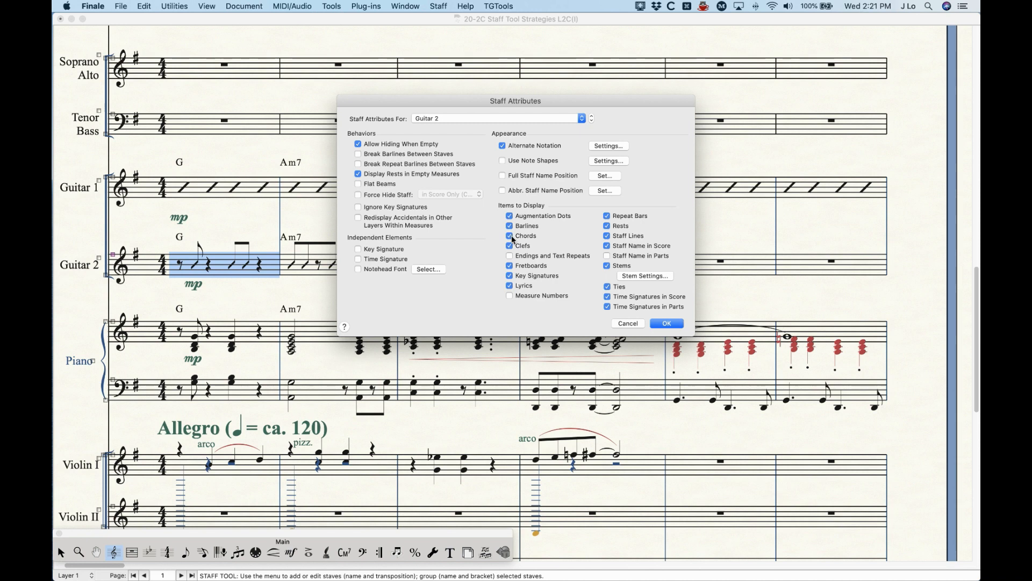
# Step: Toggle Alternate Notation, Chords and Fretboards for Guitar 2, review the alternate notation settings, and discard all attribute changes
pyautogui.click(532, 147)
pyautogui.click(525, 237)
pyautogui.click(525, 266)
pyautogui.click(525, 266)
pyautogui.click(525, 237)
pyautogui.click(534, 149)
pyautogui.click(612, 145)
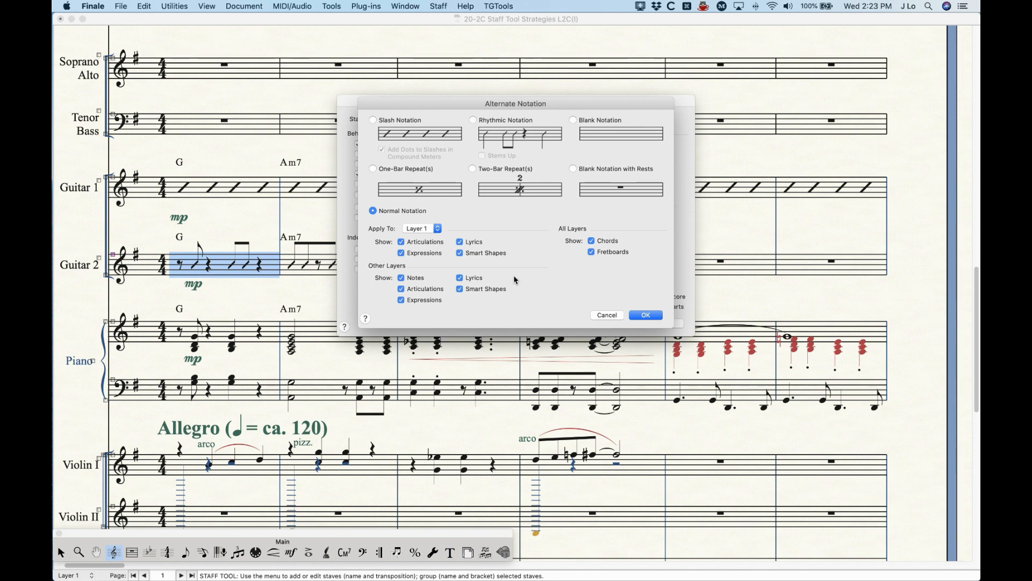
pyautogui.click(604, 316)
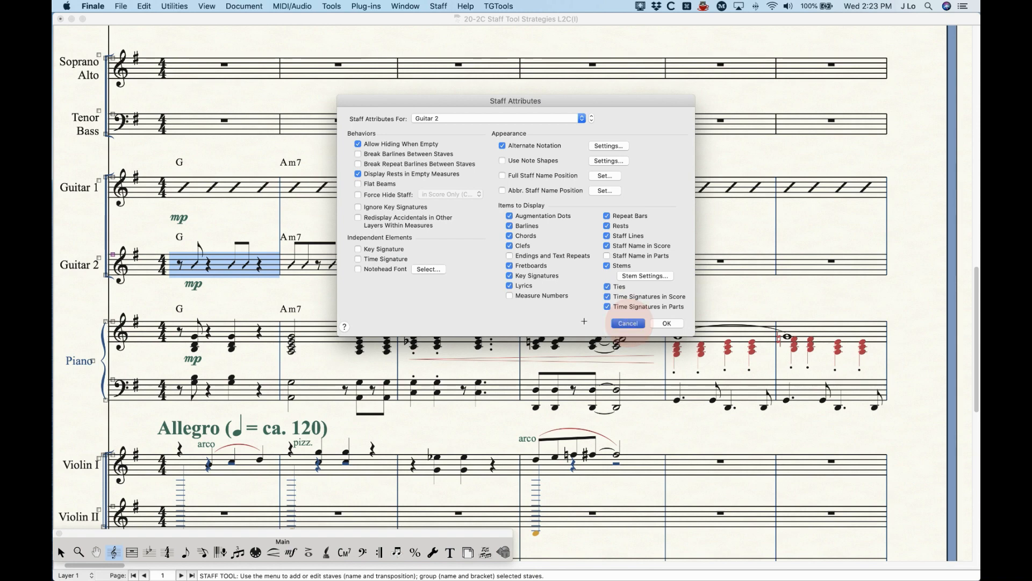
pyautogui.click(670, 320)
# Step: Apply Blank Notation with Rests to Layer 4 of the Violin I staff
pyautogui.scroll(-5, 352, 357)
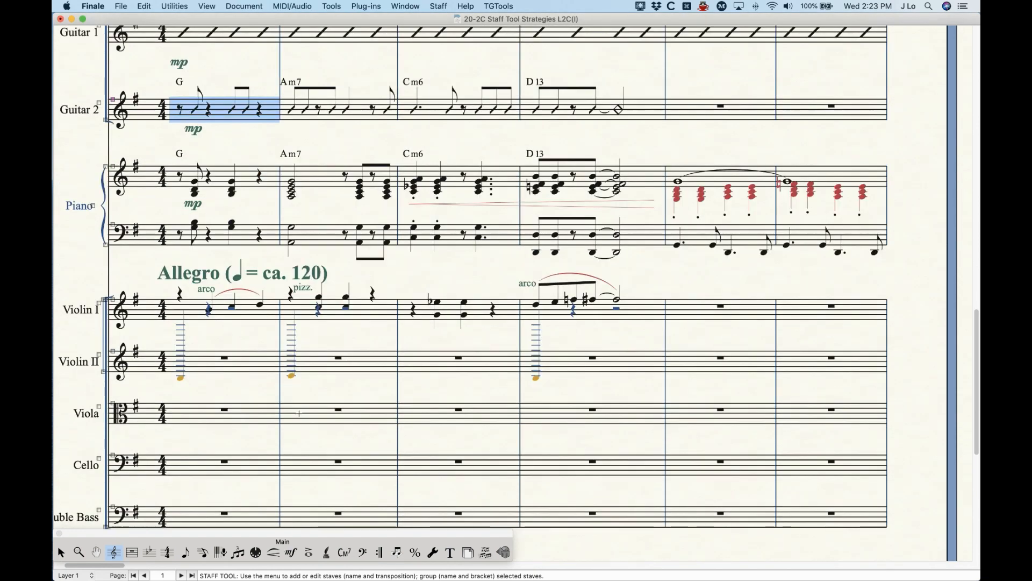
pyautogui.scroll(-1, 299, 413)
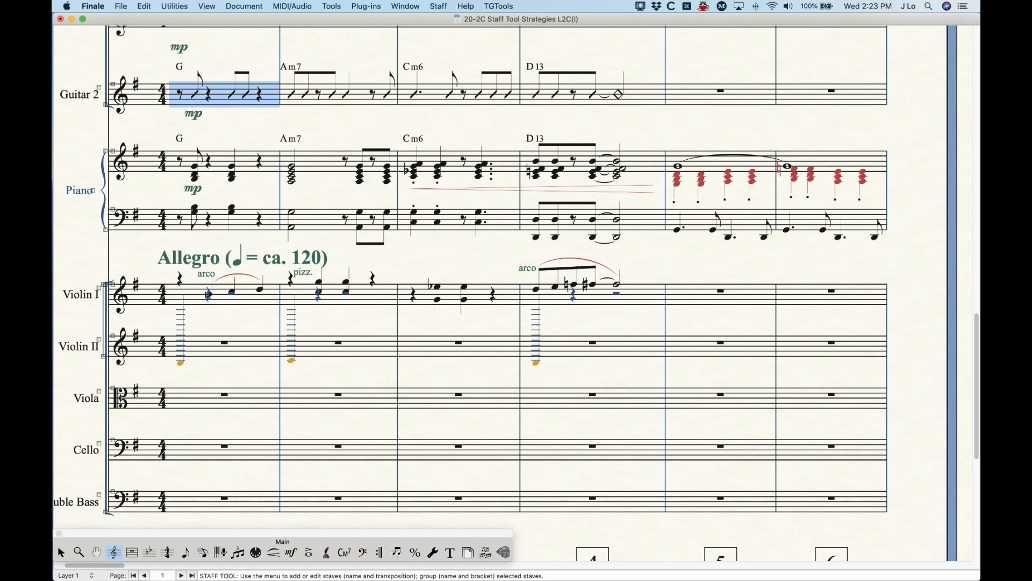
pyautogui.click(193, 296)
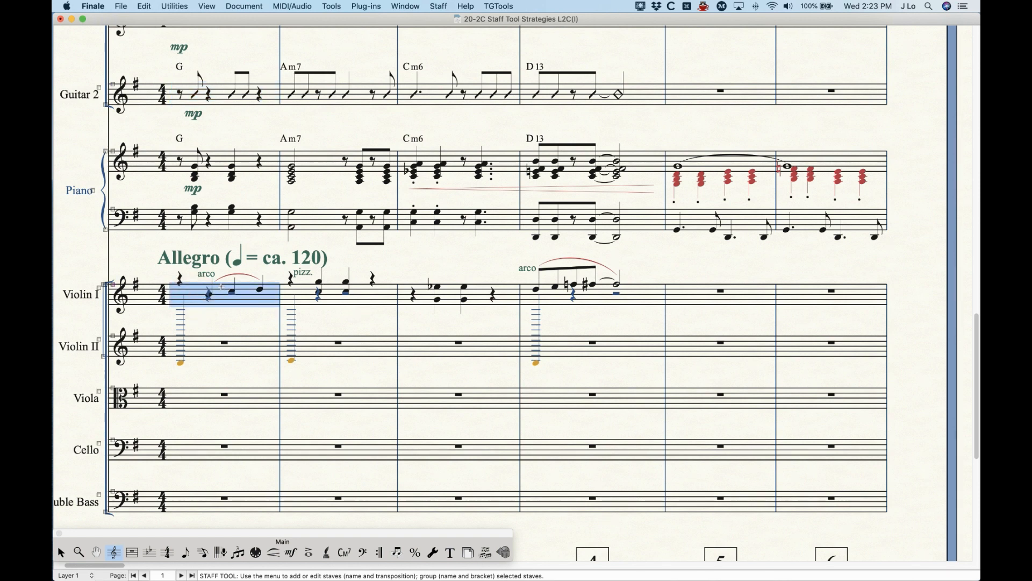
pyautogui.press('Return')
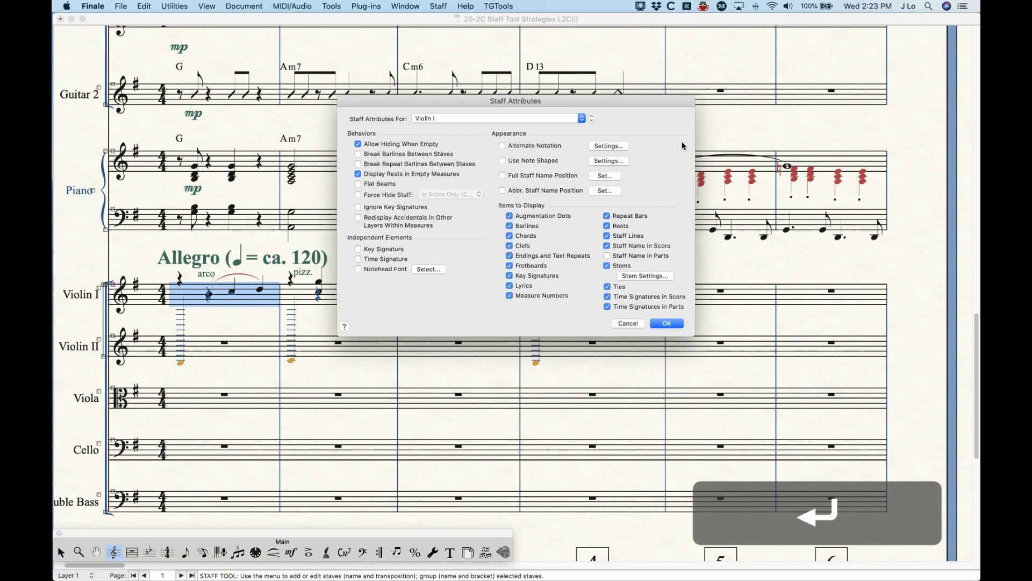
pyautogui.click(608, 147)
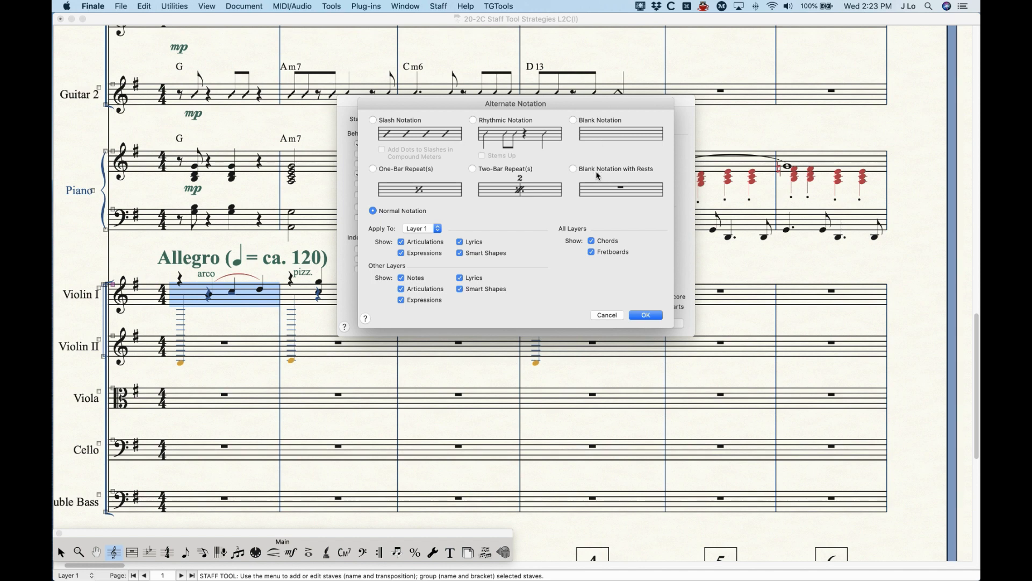
pyautogui.click(595, 169)
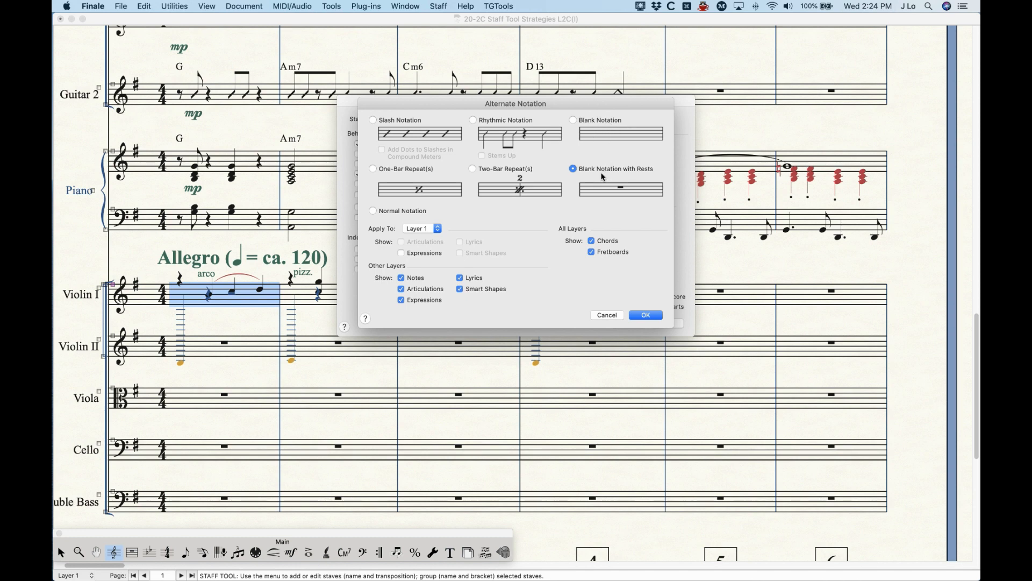
pyautogui.click(415, 228)
pyautogui.click(423, 255)
pyautogui.click(645, 316)
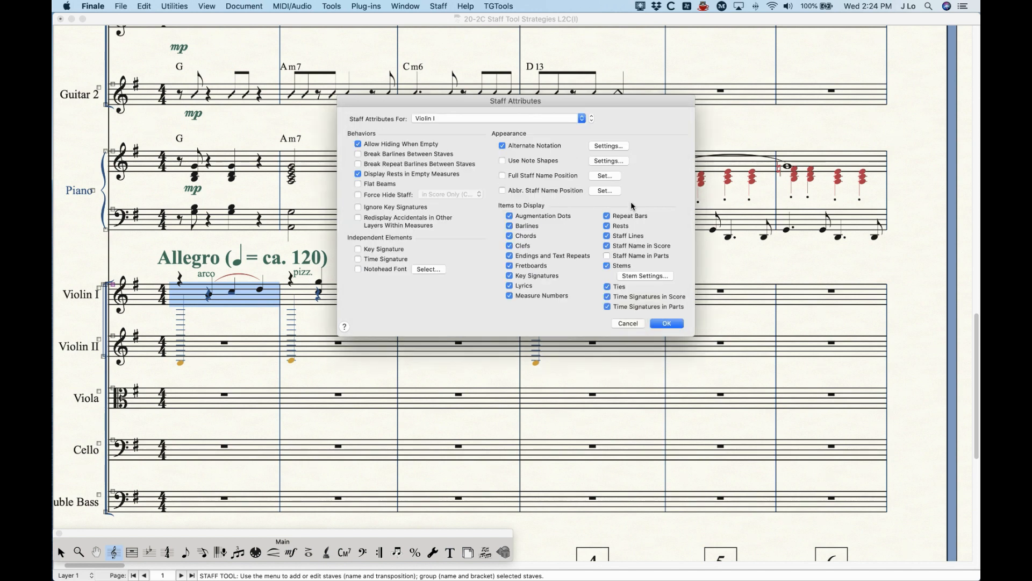
pyautogui.click(664, 323)
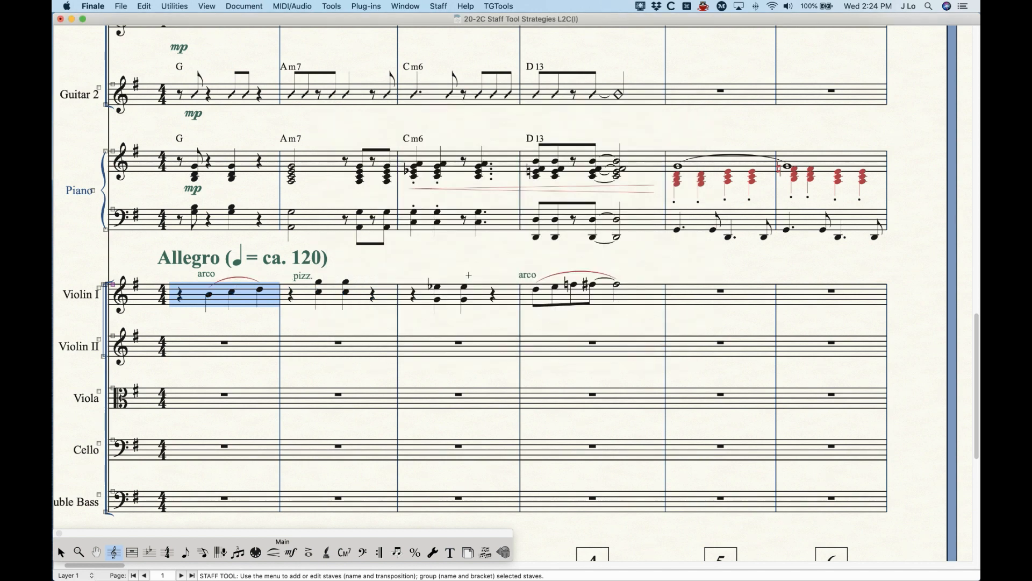
# Step: Open the first Violin I measure with the Speedy Entry Tool and move the cursor down to the note far below the staff
pyautogui.click(321, 320)
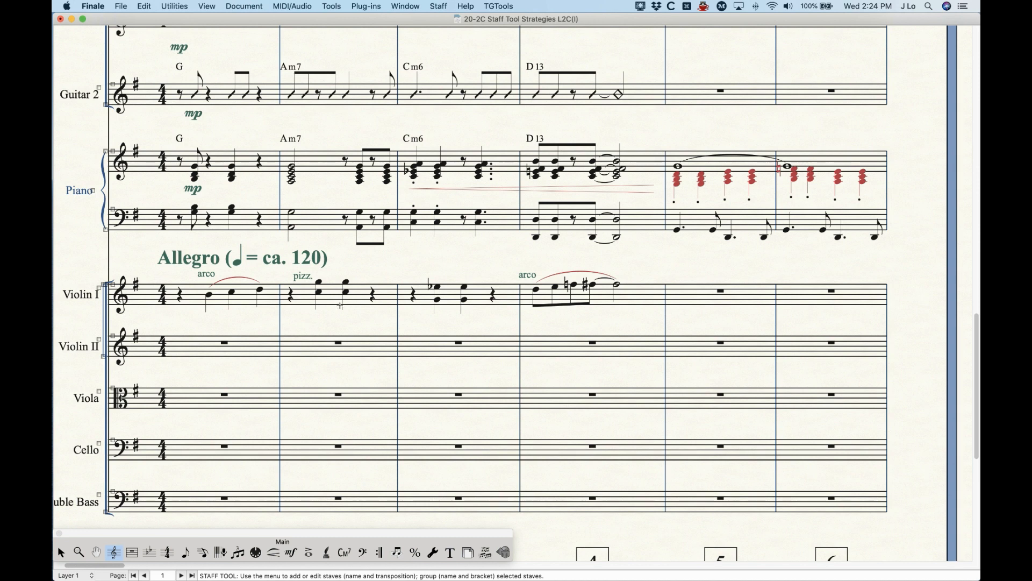
pyautogui.click(202, 552)
pyautogui.click(184, 293)
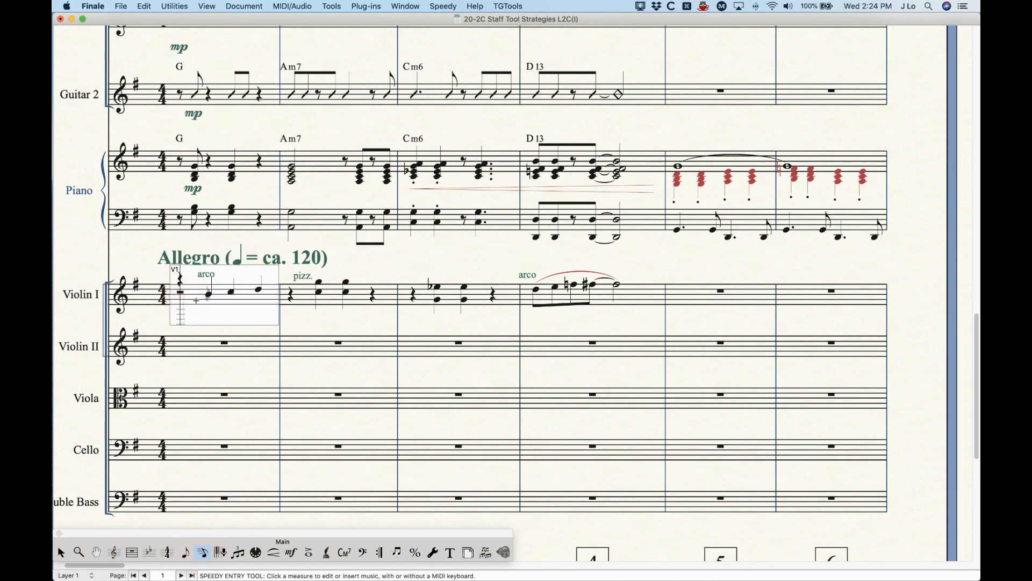
pyautogui.press('Down')
pyautogui.press('Down')
pyautogui.press('Down')
pyautogui.press('Down')
pyautogui.press('Down')
pyautogui.press('Down')
pyautogui.press('Down')
pyautogui.press('Down')
pyautogui.press('Down')
pyautogui.press('Down')
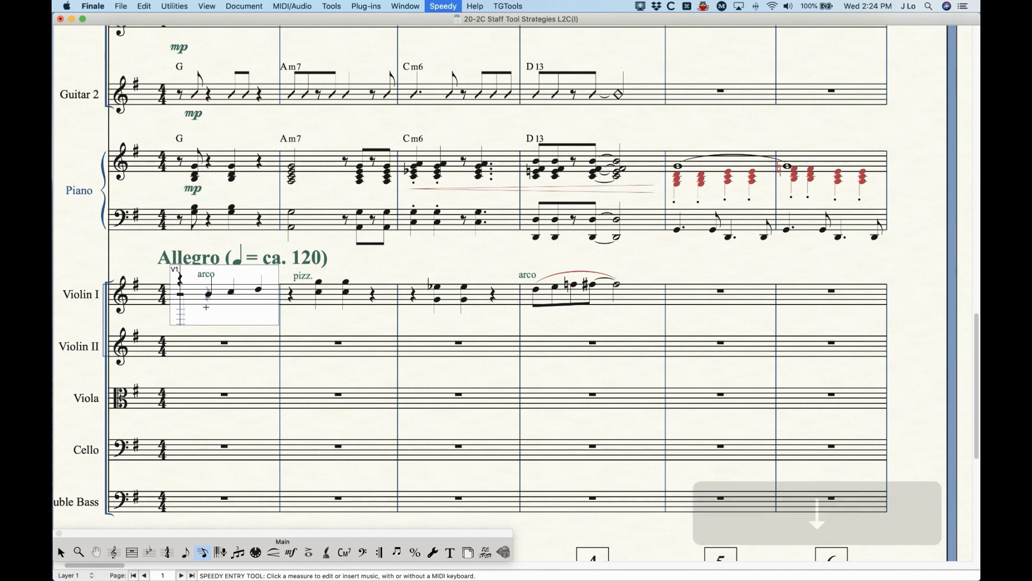
pyautogui.press('Down')
pyautogui.press('Down')
pyautogui.press('Down')
pyautogui.press('Down')
pyautogui.press('Down')
pyautogui.press('Down')
pyautogui.press('Down')
pyautogui.press('Down')
pyautogui.press('Down')
pyautogui.press('Down')
pyautogui.press('Down')
pyautogui.press('Down')
pyautogui.press('Down')
pyautogui.press('Down')
pyautogui.press('Down')
pyautogui.press('Down')
pyautogui.press('Down')
pyautogui.press('Down')
pyautogui.press('Down')
pyautogui.press('Down')
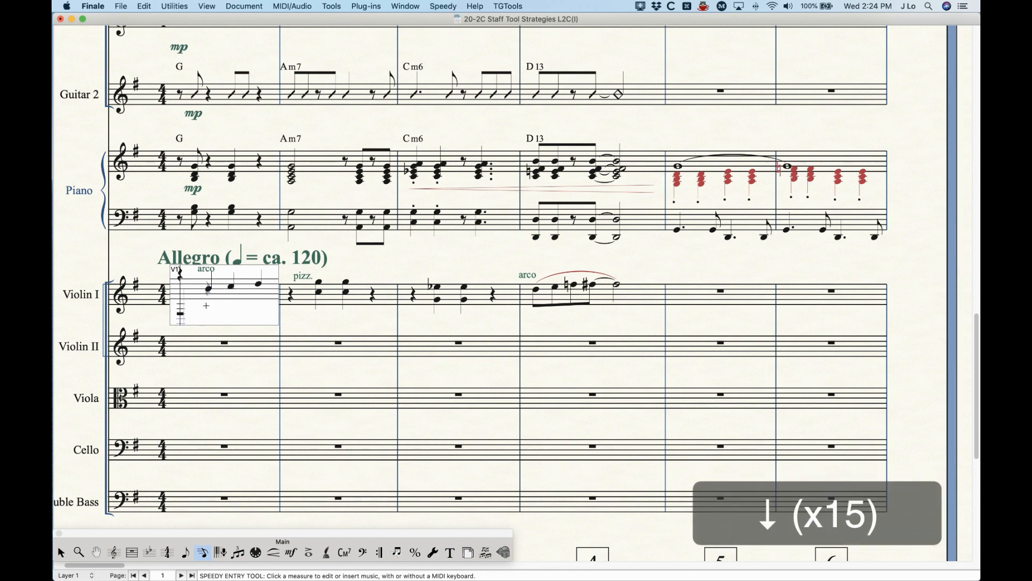
pyautogui.press('Down')
pyautogui.press('Down')
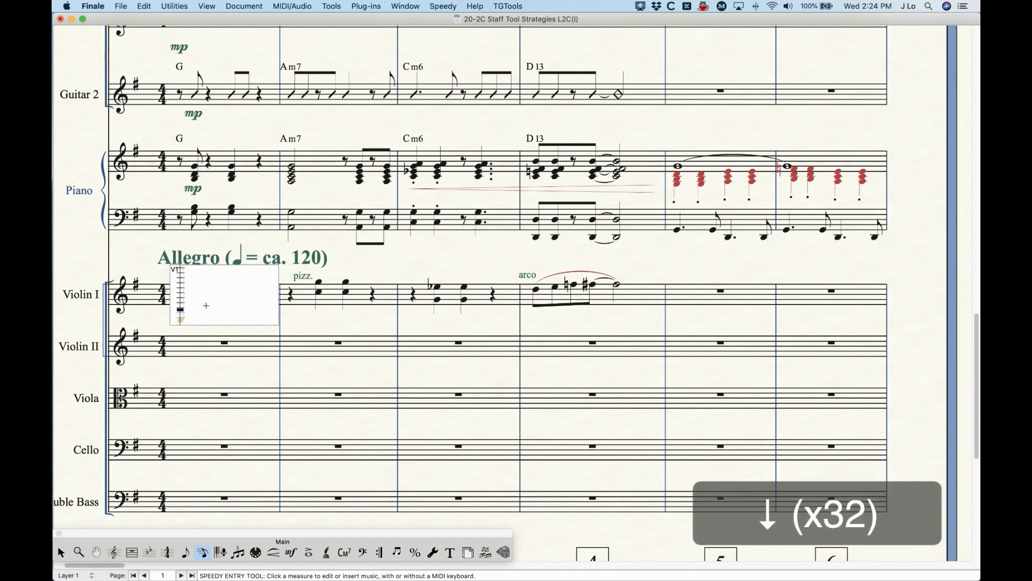
# Step: Close the first Violin I measure and enter a Layer 4 quarter note in Violin I's fifth measure with Speedy Entry
pyautogui.click(393, 257)
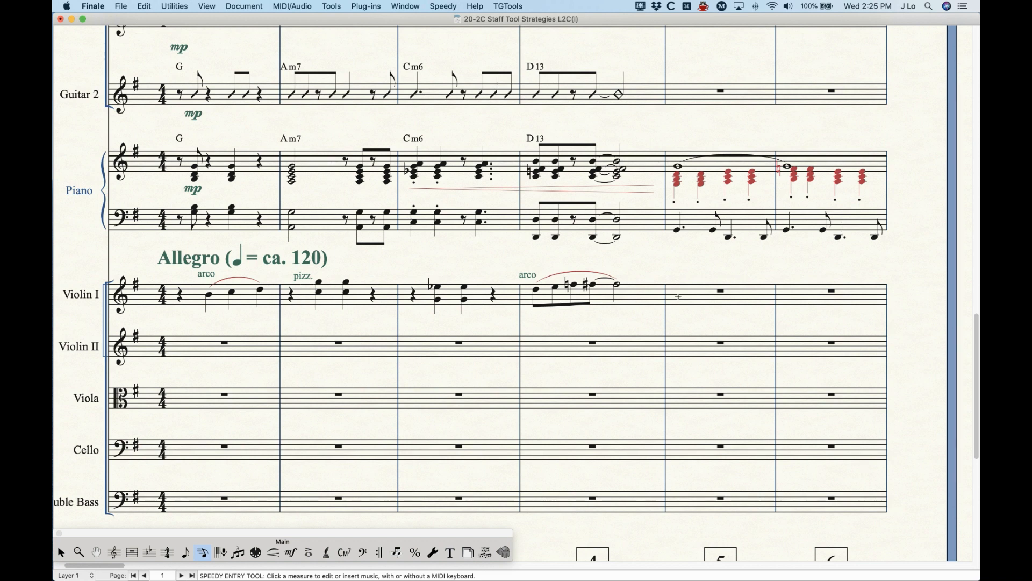
pyautogui.click(716, 290)
pyautogui.hotkey('shift', 'Up')
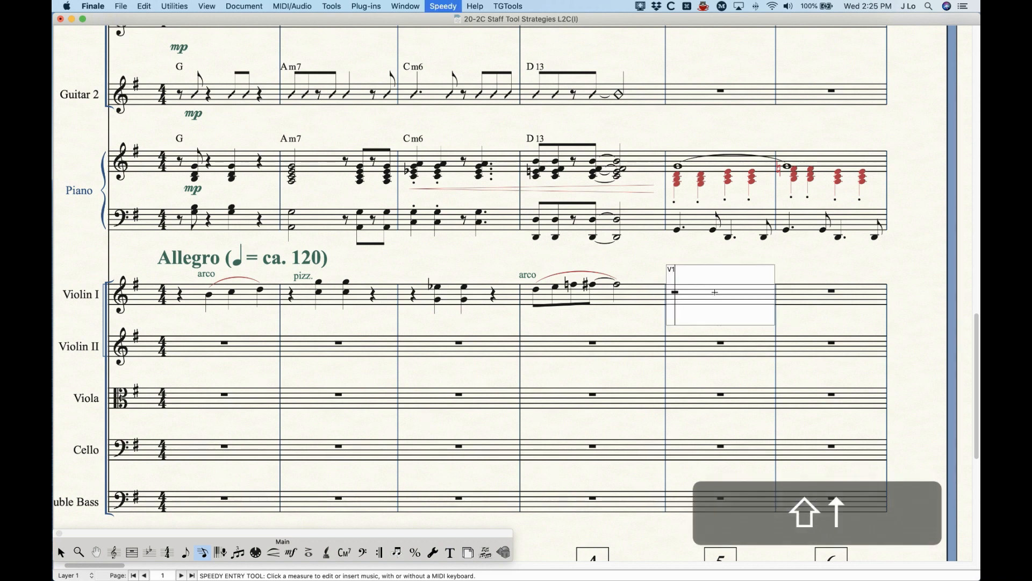
pyautogui.press('5')
pyautogui.click(740, 257)
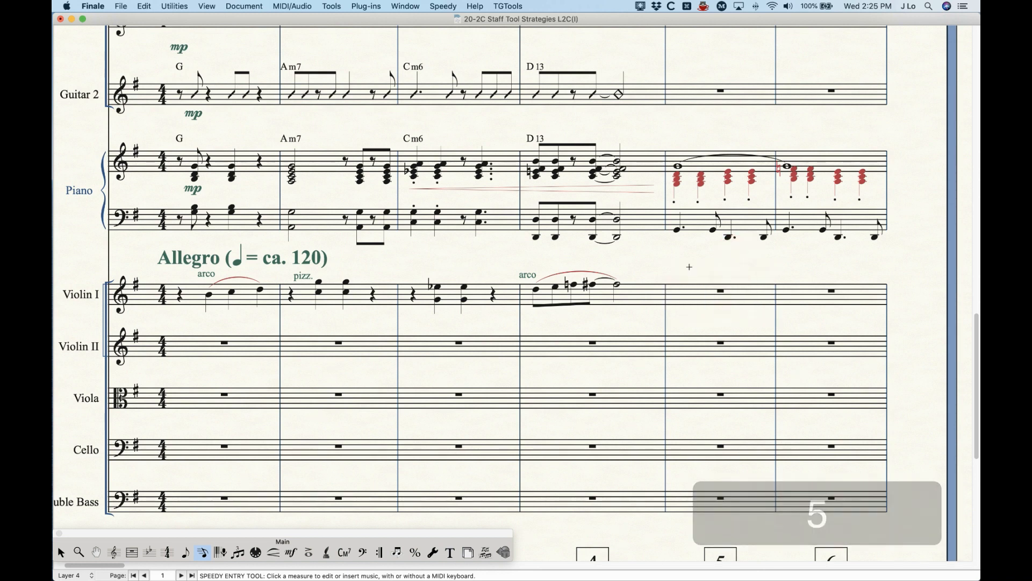
# Step: Delete the Layer 4 entries from Violin I's fifth measure and close its editing frame
pyautogui.click(701, 289)
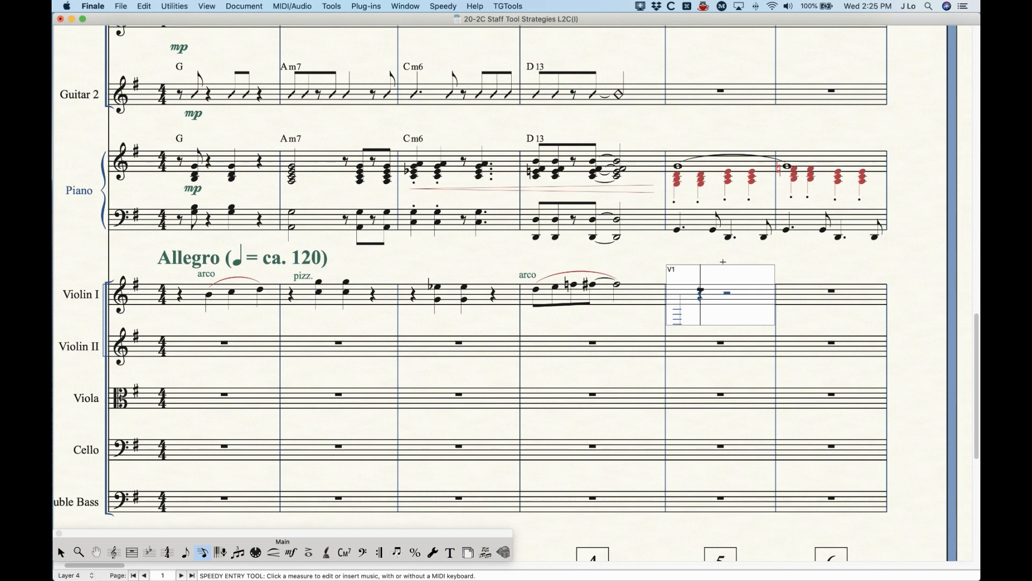
pyautogui.press('Left')
pyautogui.press('BackSpace')
pyautogui.press('BackSpace')
pyautogui.press('BackSpace')
pyautogui.press('BackSpace')
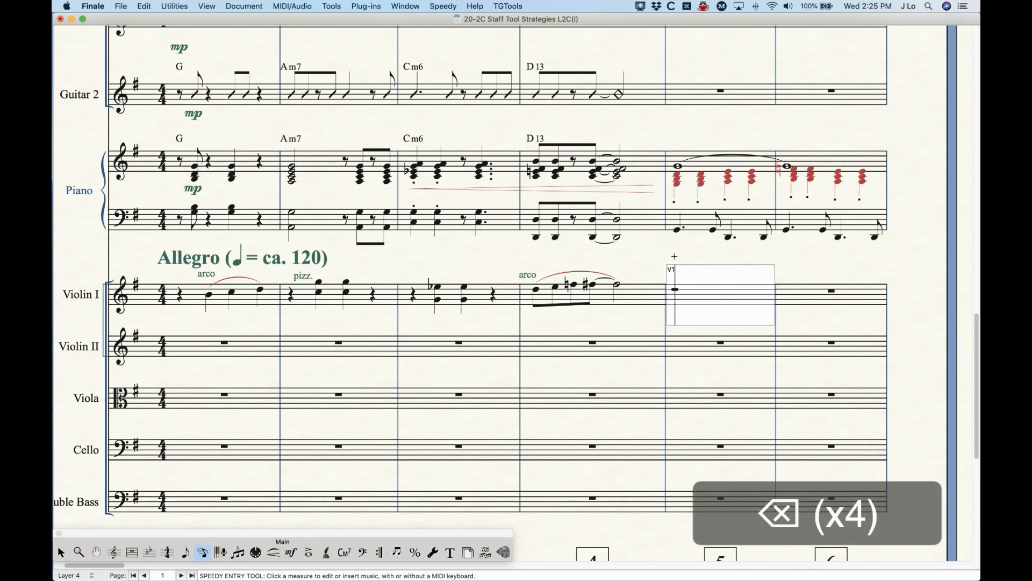
pyautogui.click(671, 256)
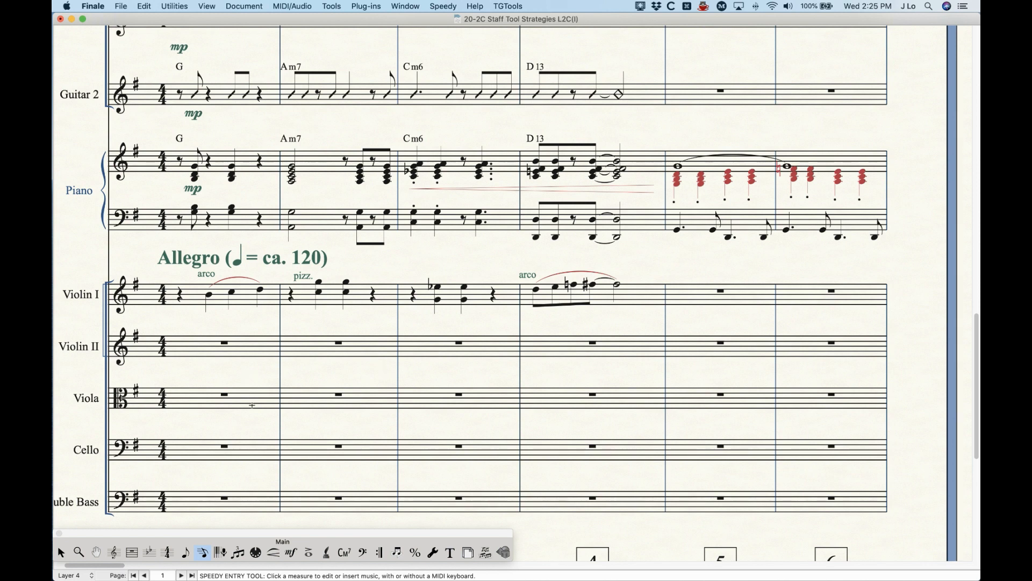
# Step: Open the alternate notation settings for the Piano's upper staff with the Staff Tool and apply them to Layer 2
pyautogui.scroll(3, 252, 405)
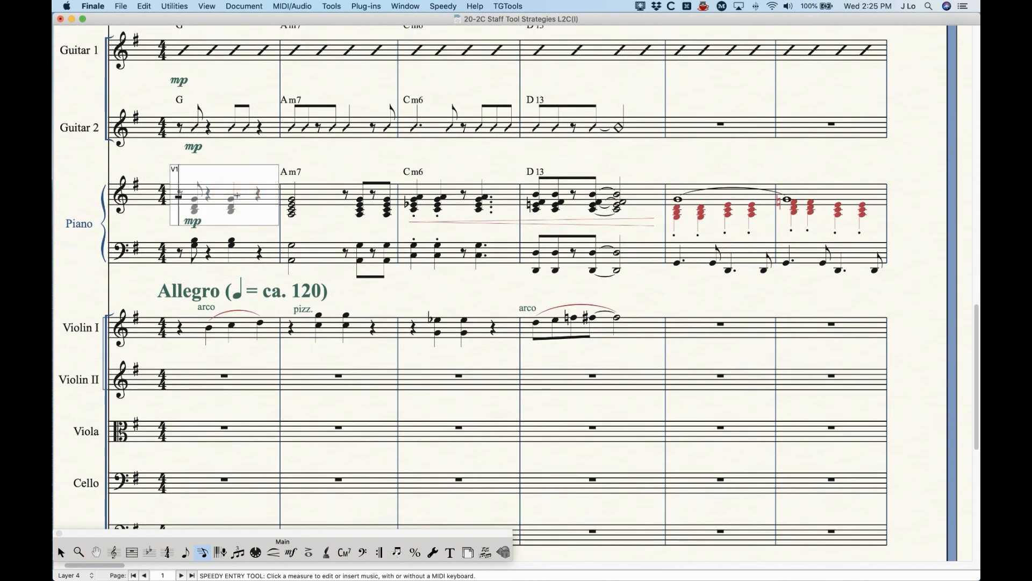
pyautogui.click(114, 552)
pyautogui.click(241, 195)
pyautogui.press('Return')
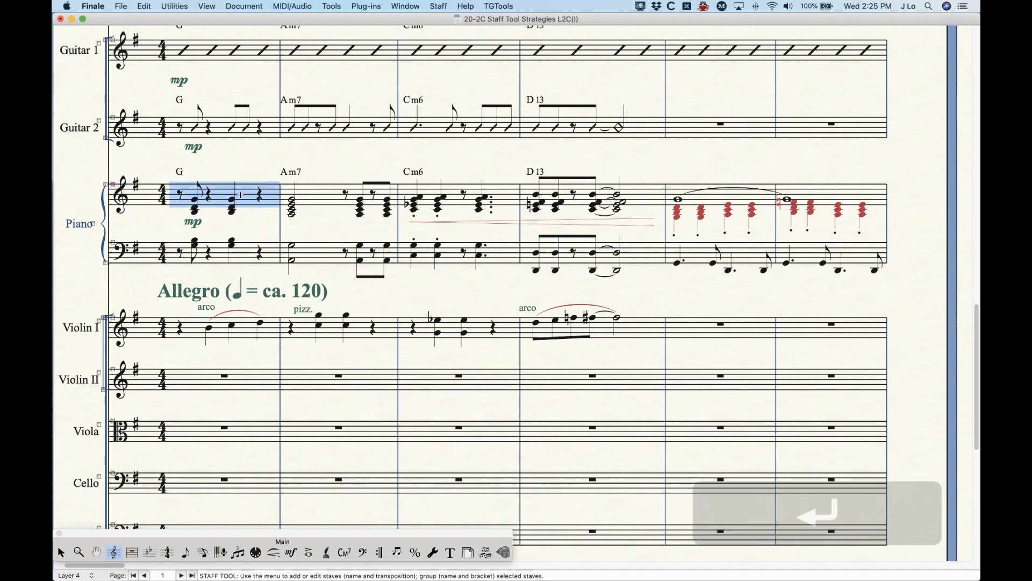
pyautogui.click(613, 145)
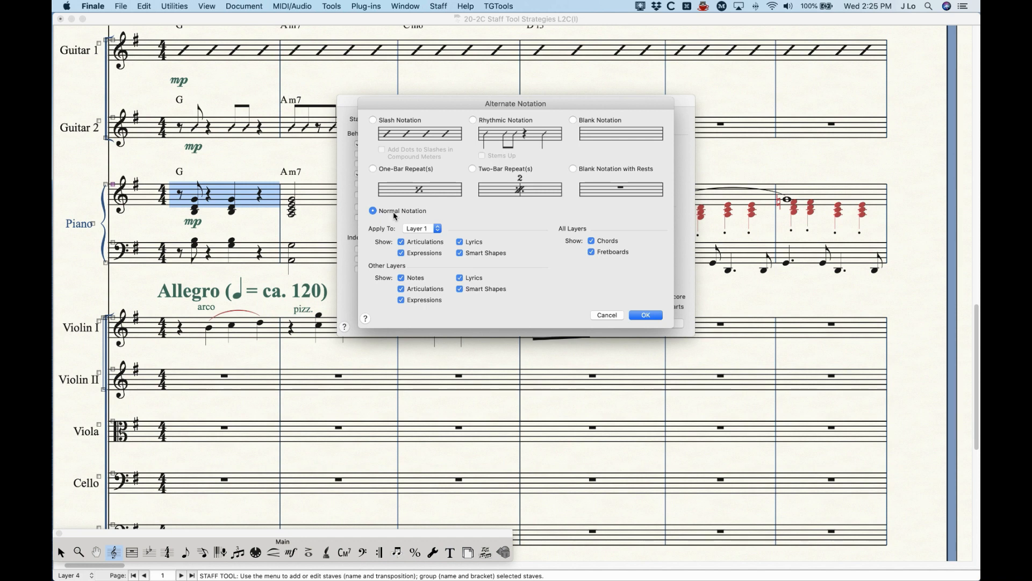
pyautogui.click(419, 228)
pyautogui.click(419, 237)
pyautogui.moveTo(561, 103); pyautogui.dragTo(410, 220)
pyautogui.moveTo(504, 101); pyautogui.dragTo(344, 75)
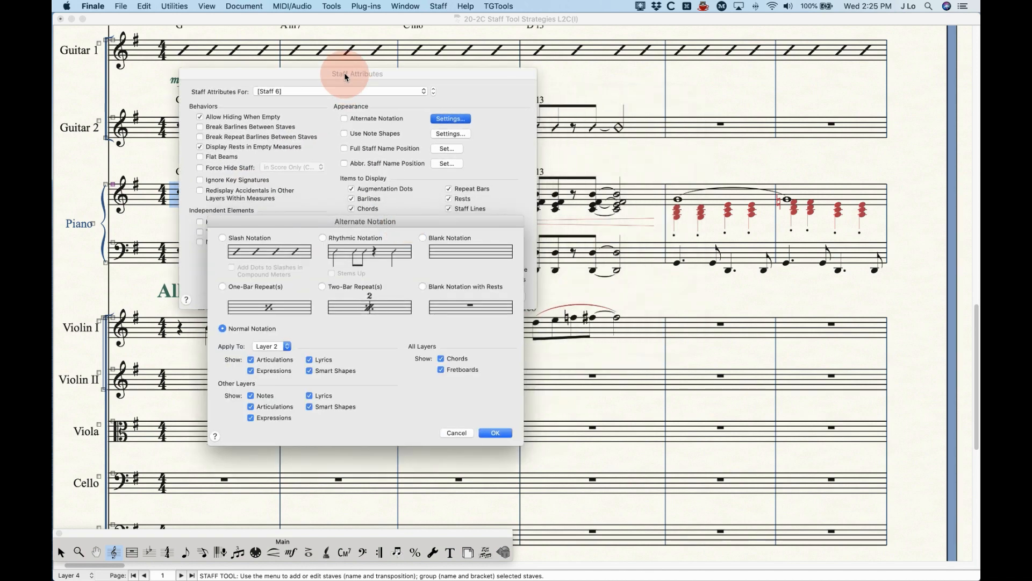
pyautogui.moveTo(379, 226); pyautogui.dragTo(363, 228)
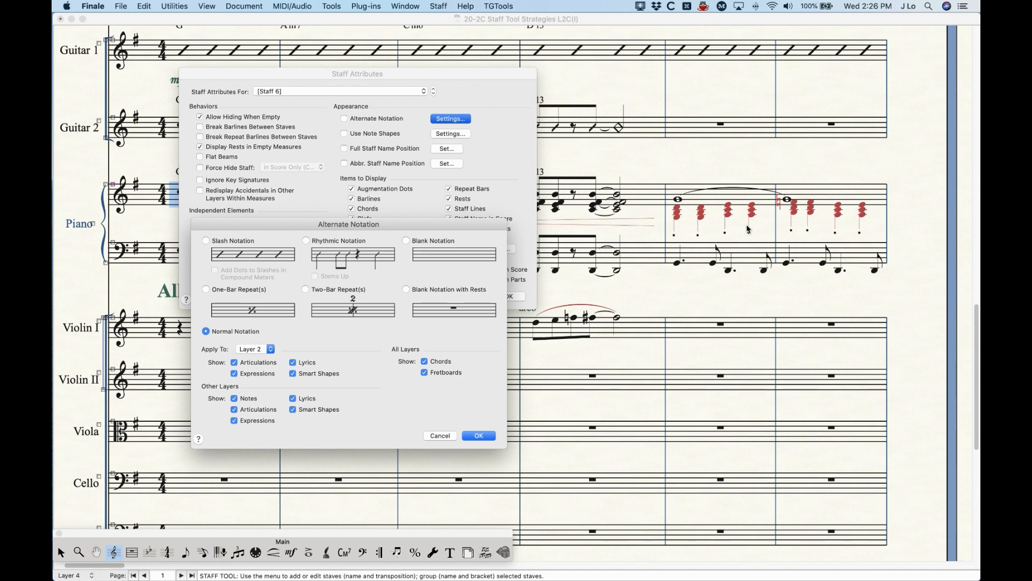
# Step: Hide the Layer 2 articulations on the Piano's upper staff and apply the staff attributes
pyautogui.click(270, 352)
pyautogui.click(317, 346)
pyautogui.click(258, 363)
pyautogui.click(479, 436)
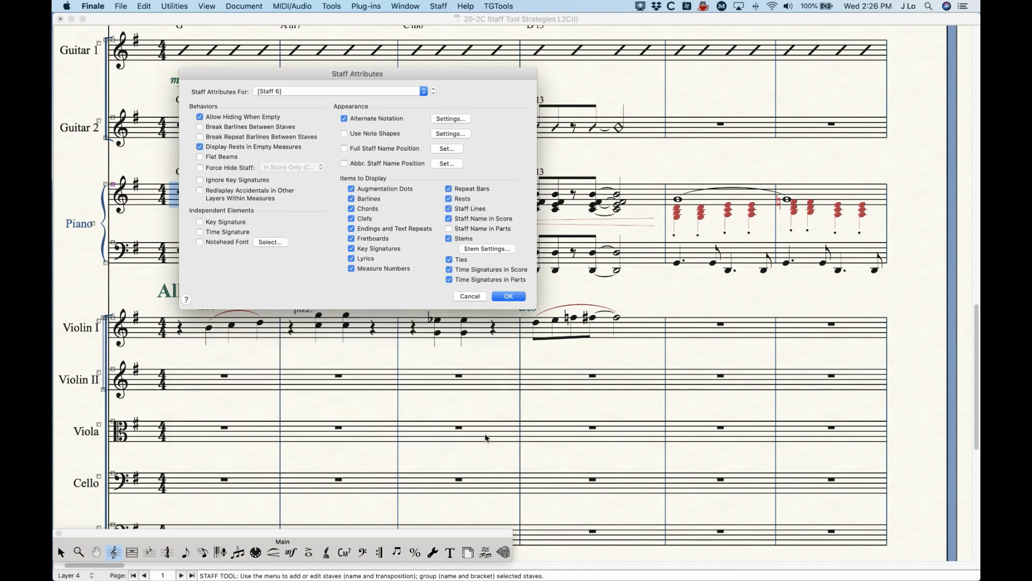
pyautogui.click(506, 295)
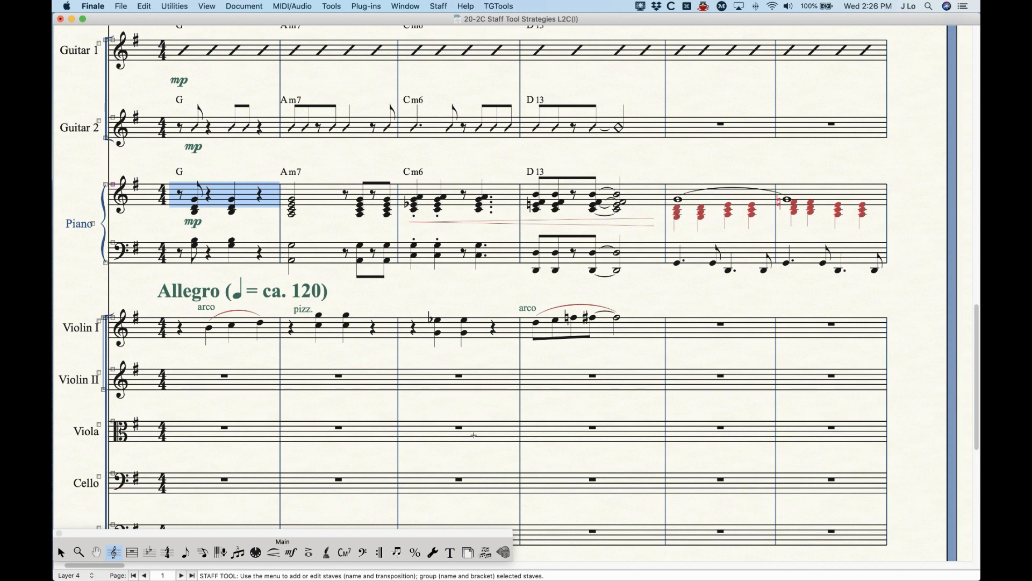
# Step: Add an accent to the Layer 1 whole note in measure 5 of the Piano's upper staff
pyautogui.click(312, 552)
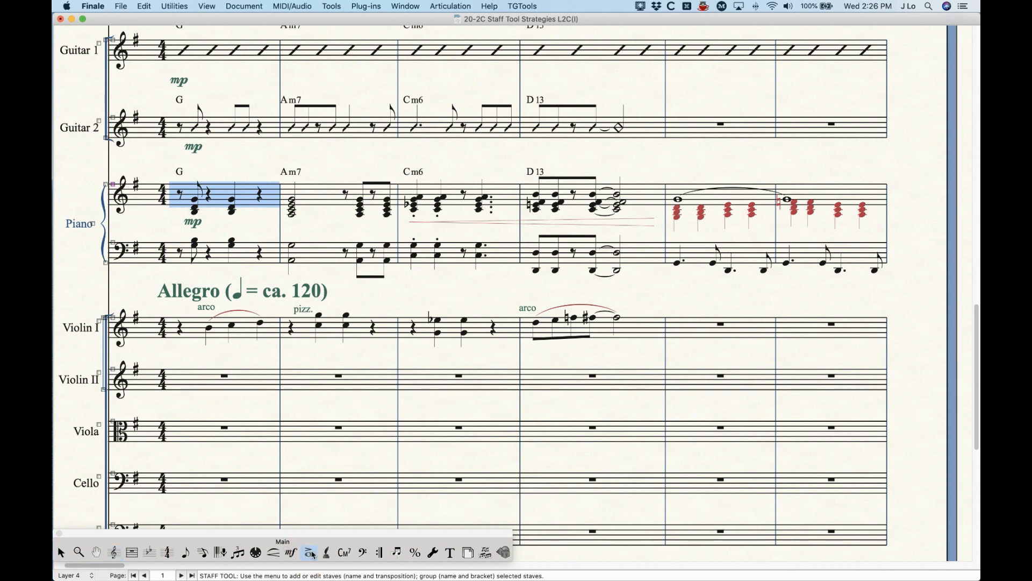
pyautogui.press('alt+super+1')
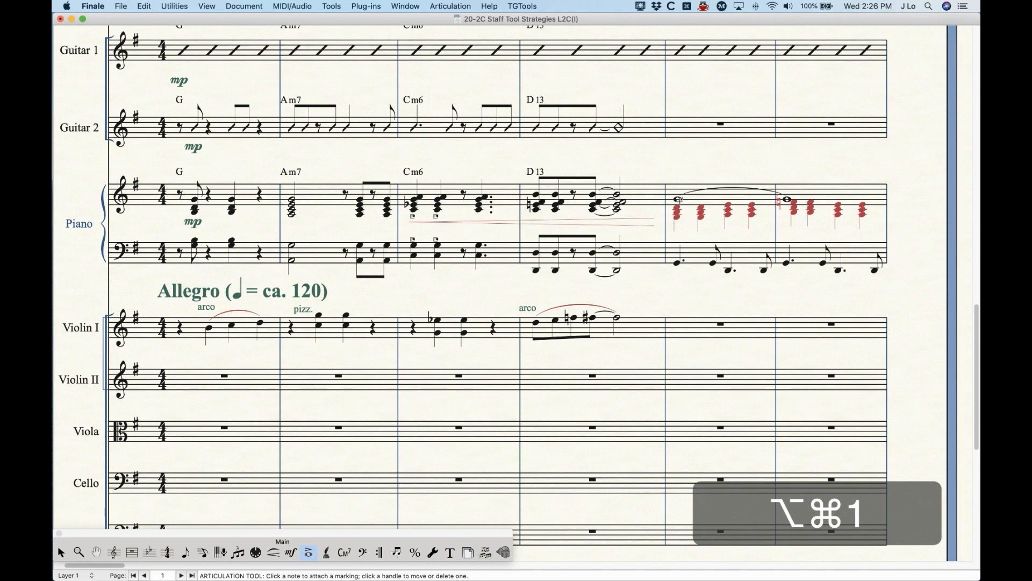
pyautogui.press('a')
pyautogui.click(678, 199)
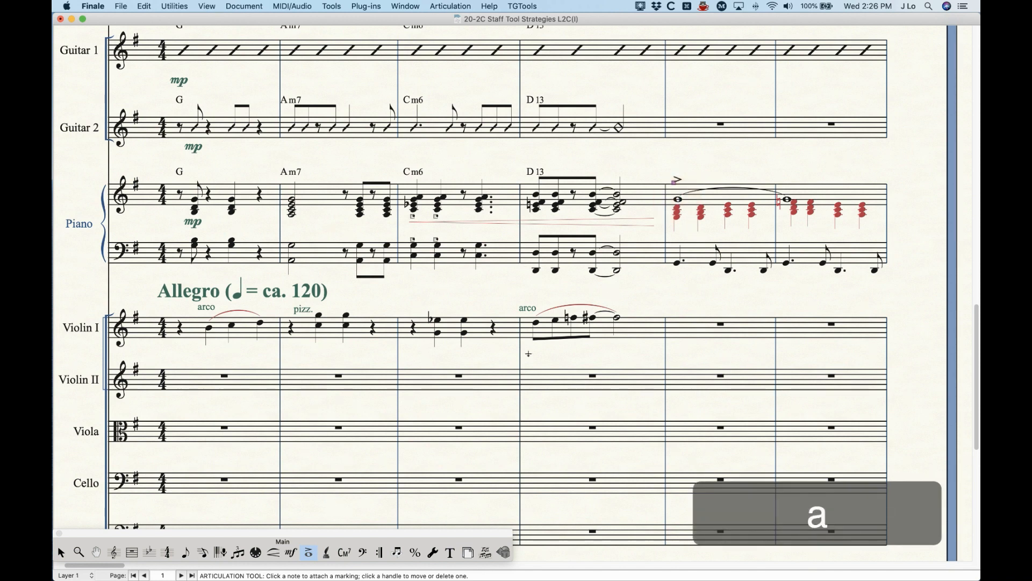
pyautogui.click(60, 552)
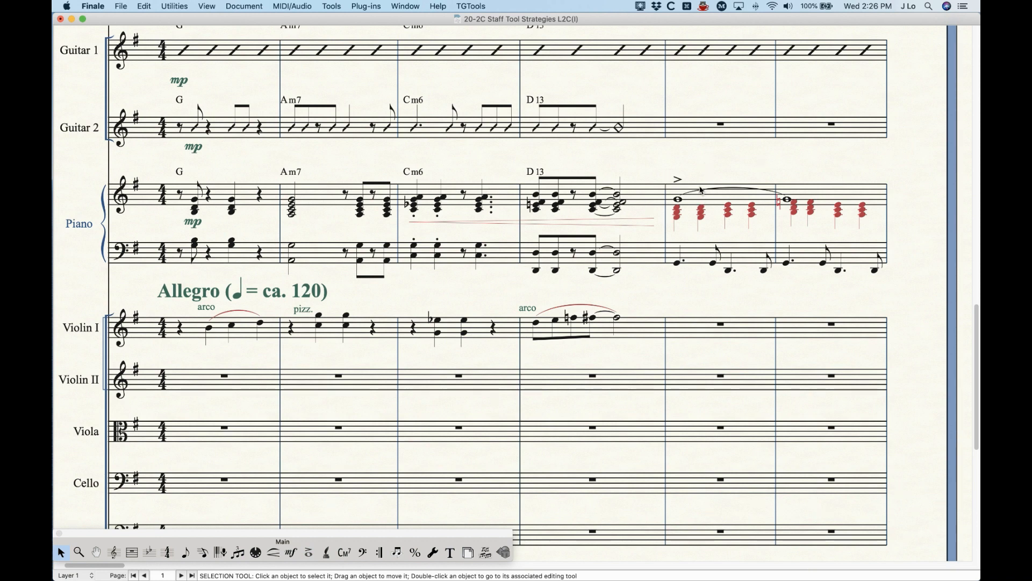
# Step: Review the Piano upper staff's Layer 2 alternate notation settings, turning Articulations for the other layers off and back on
pyautogui.click(114, 552)
pyautogui.click(239, 188)
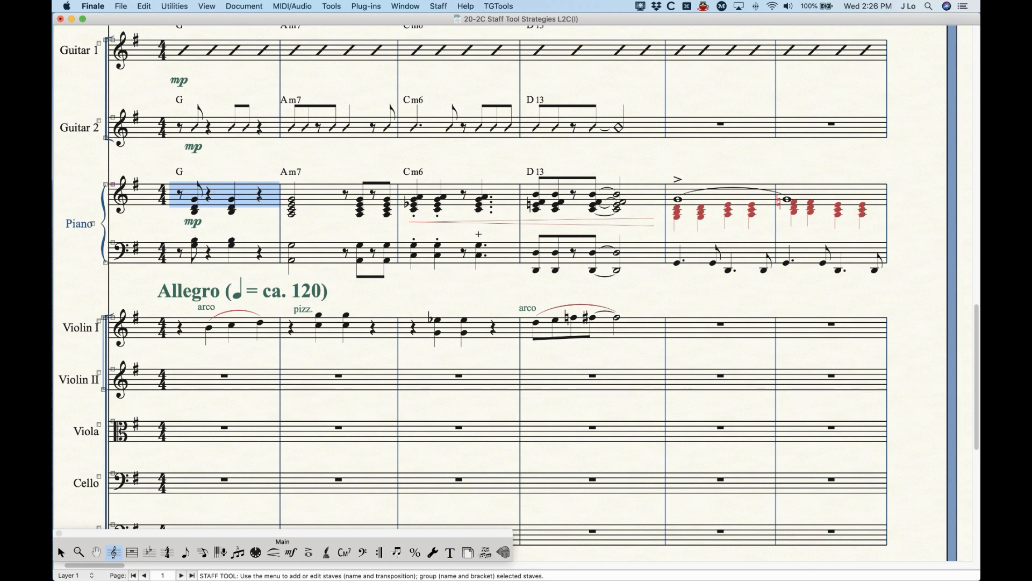
pyautogui.press('Return')
pyautogui.click(608, 146)
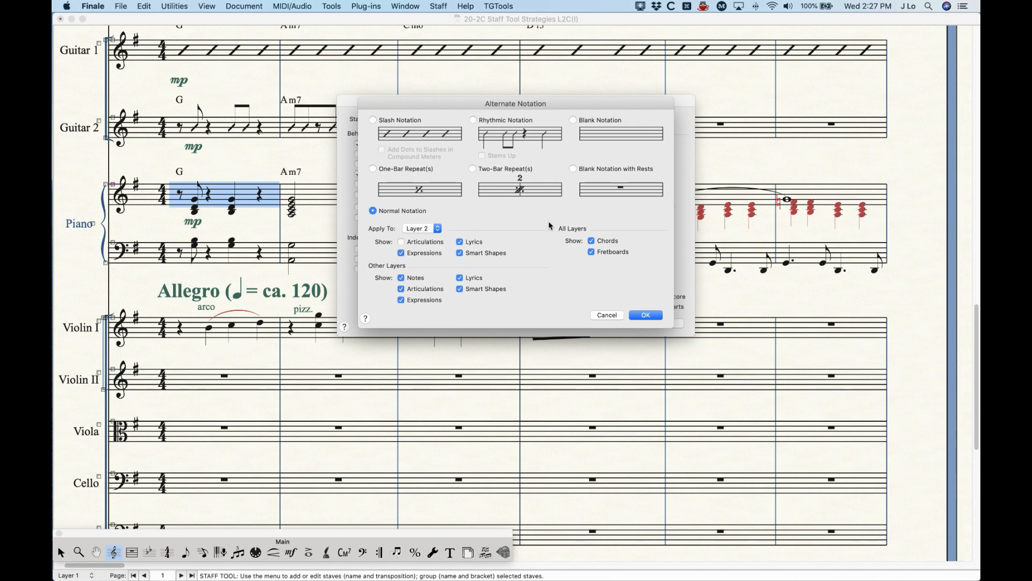
pyautogui.moveTo(527, 105); pyautogui.dragTo(574, 319)
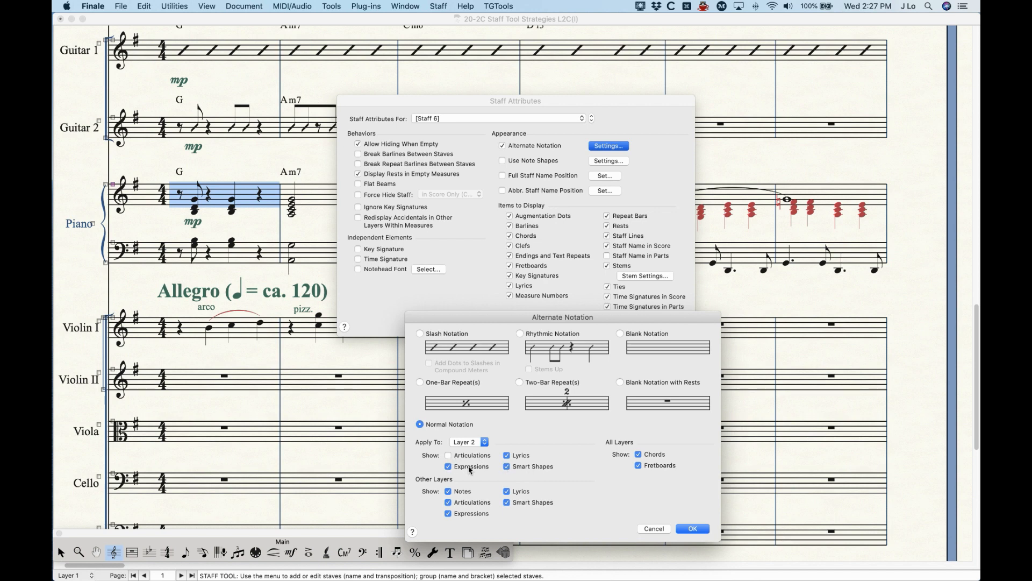
pyautogui.moveTo(519, 316); pyautogui.dragTo(469, 243)
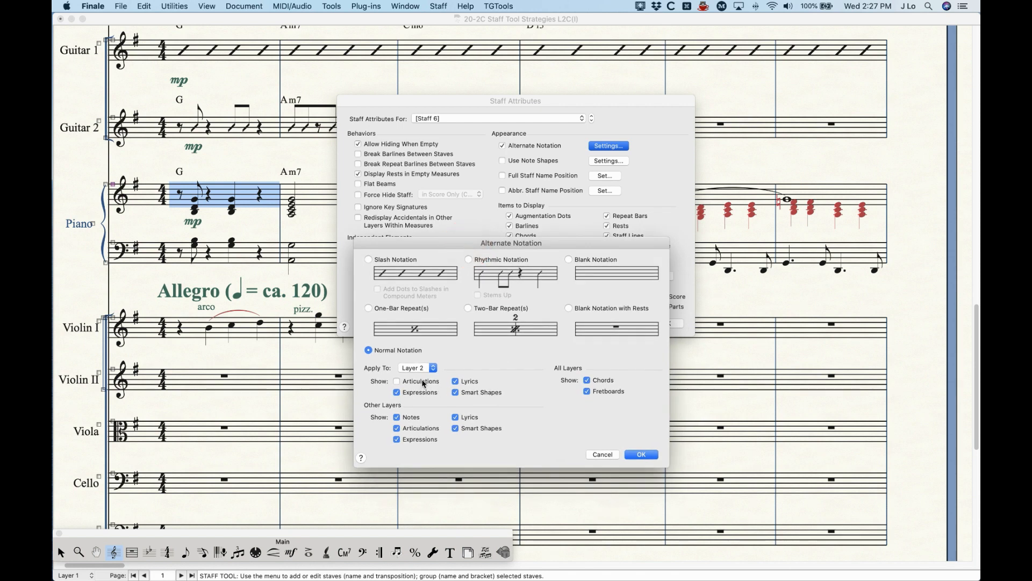
pyautogui.click(416, 428)
pyautogui.click(411, 429)
pyautogui.moveTo(489, 245); pyautogui.dragTo(487, 196)
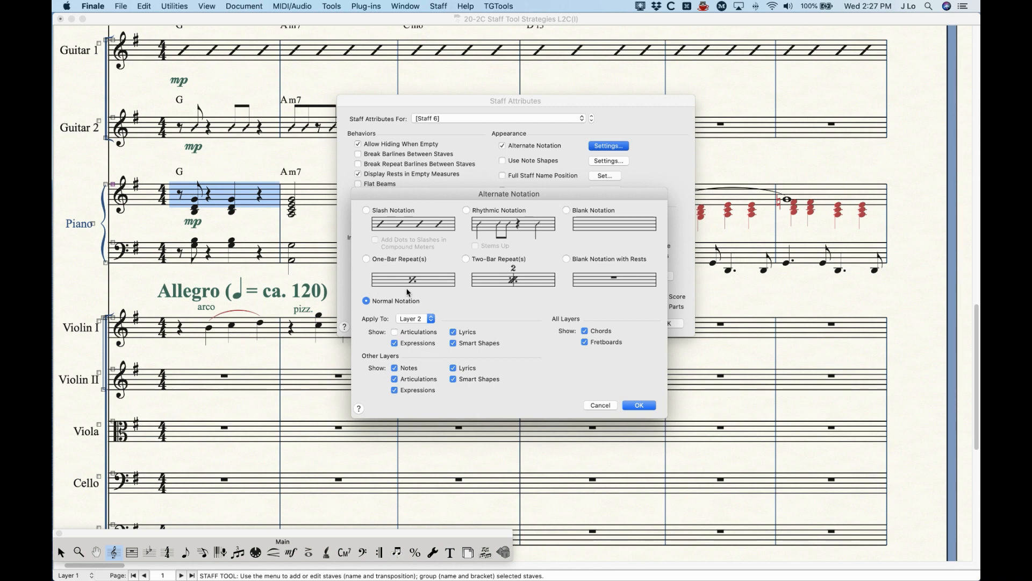
# Step: Try Slash Notation with expressions shown for Layer 2 of the Piano's upper staff, and discard all attribute changes
pyautogui.click(402, 211)
pyautogui.click(395, 344)
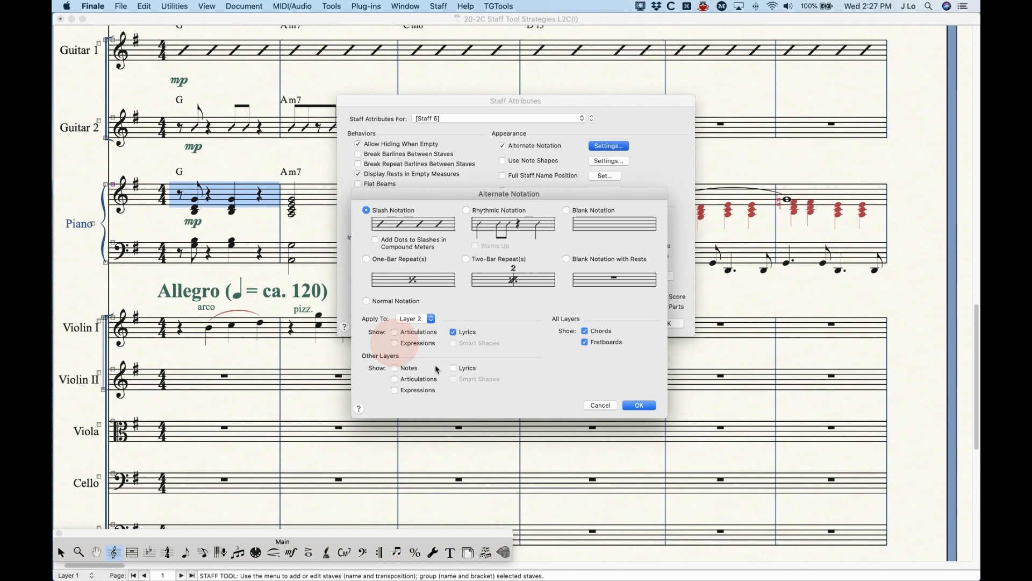
pyautogui.click(396, 345)
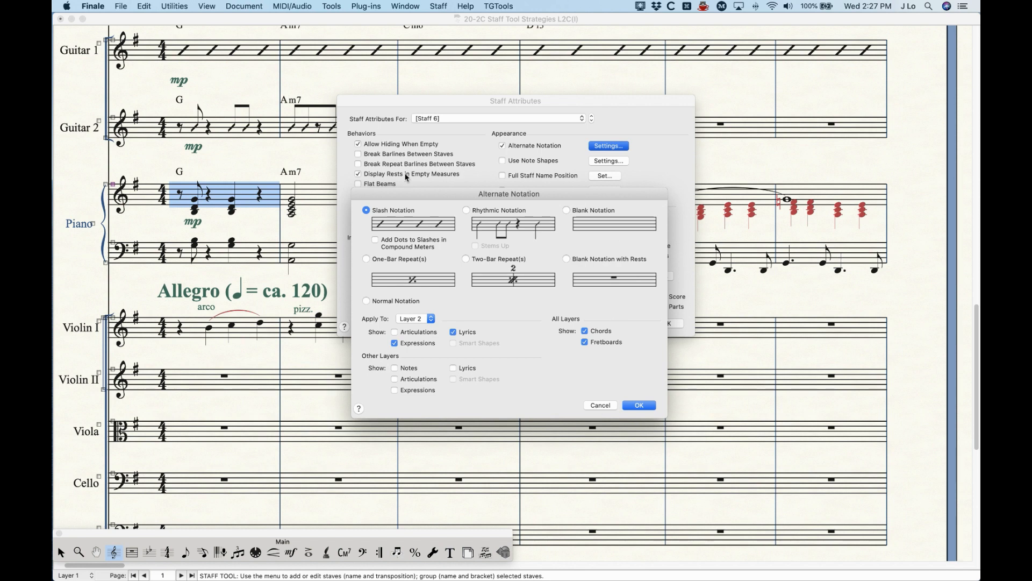
pyautogui.click(603, 406)
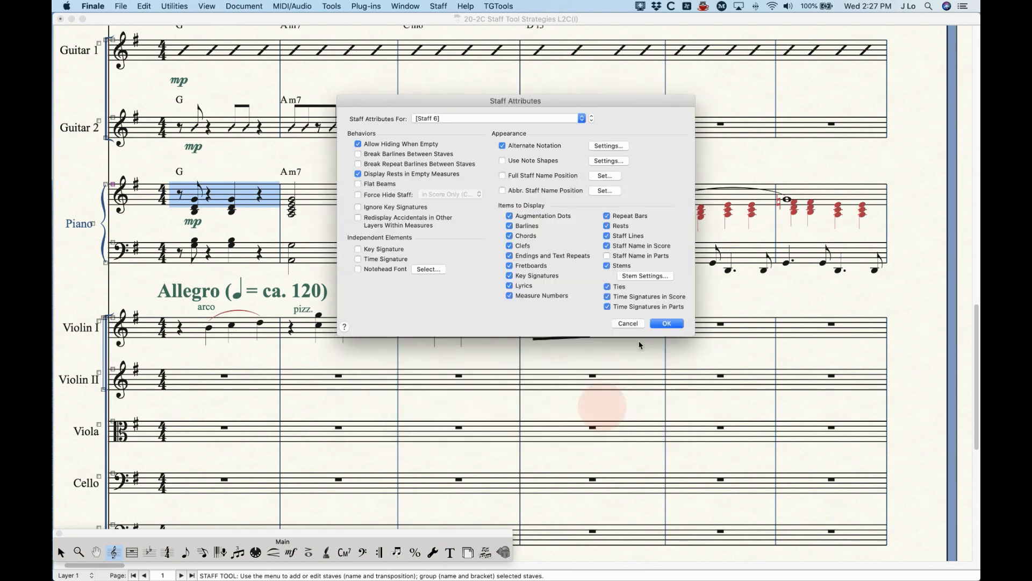
pyautogui.click(628, 323)
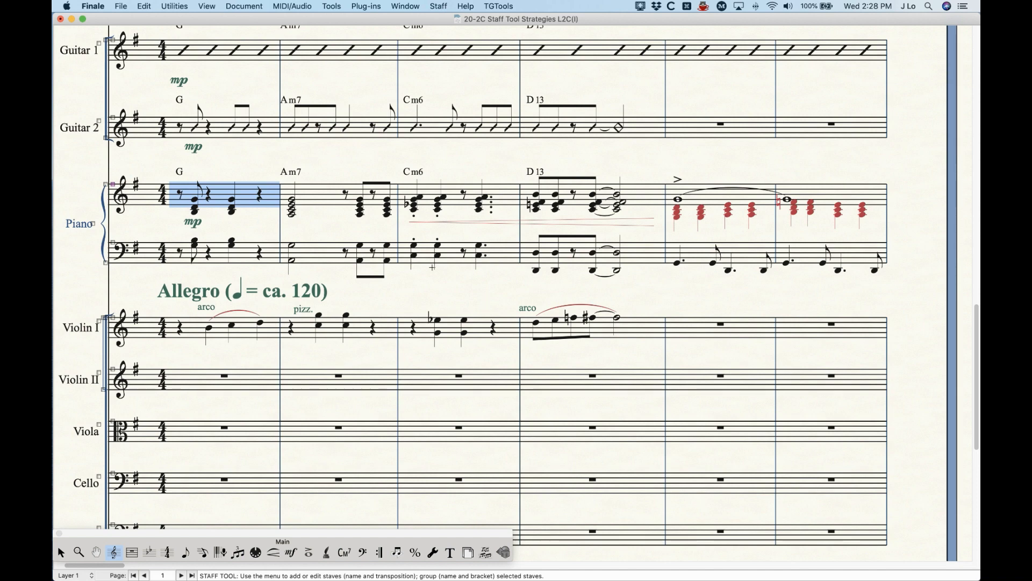
# Step: Examine the score's first pages from title to last staff at several zoom levels
pyautogui.press('super+minus')
pyautogui.press('super+minus')
pyautogui.press('super+minus')
pyautogui.press('super+minus')
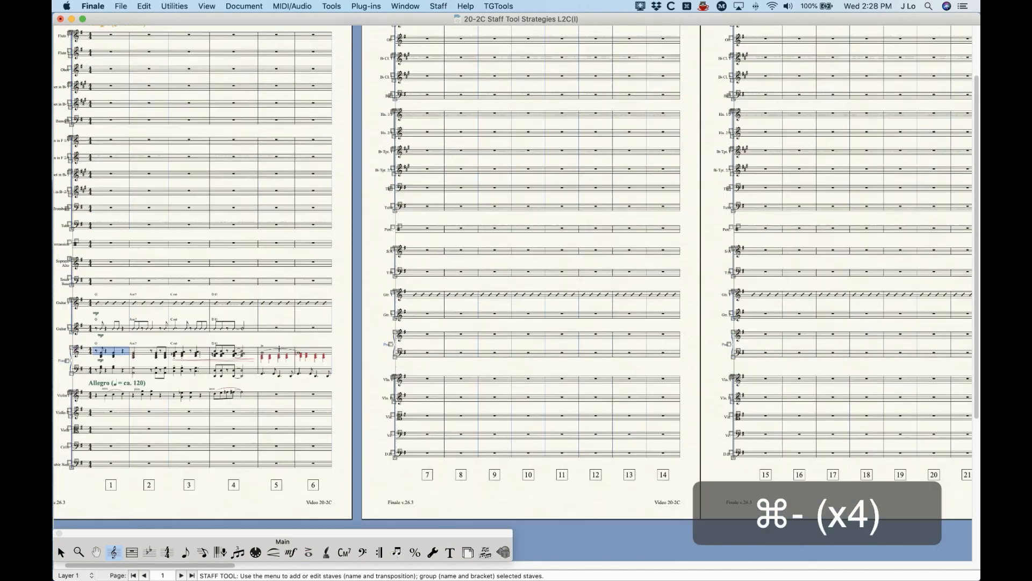
pyautogui.hscroll(1, 279, 349)
pyautogui.scroll(2, 279, 349)
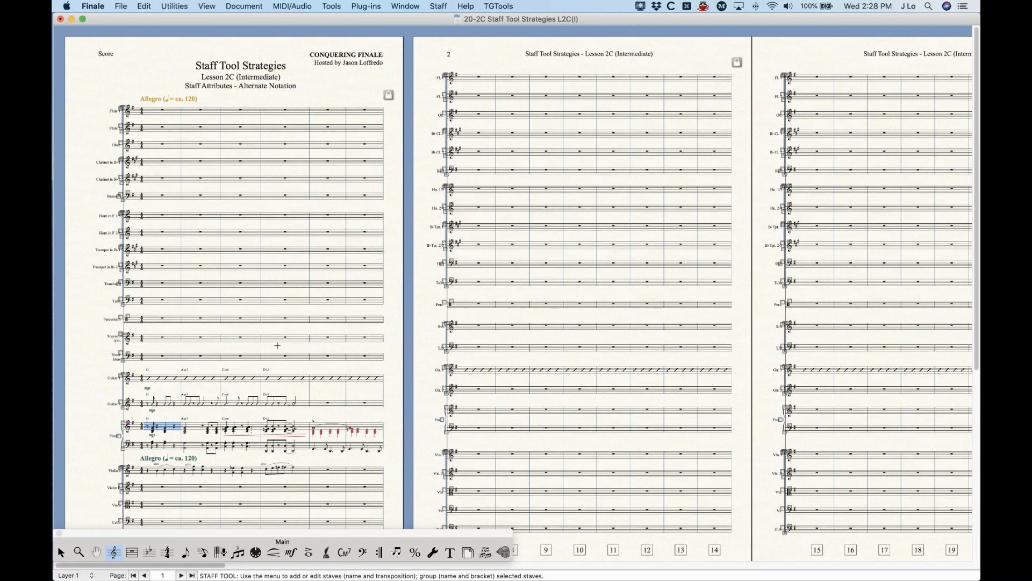
pyautogui.scroll(-5, 277, 345)
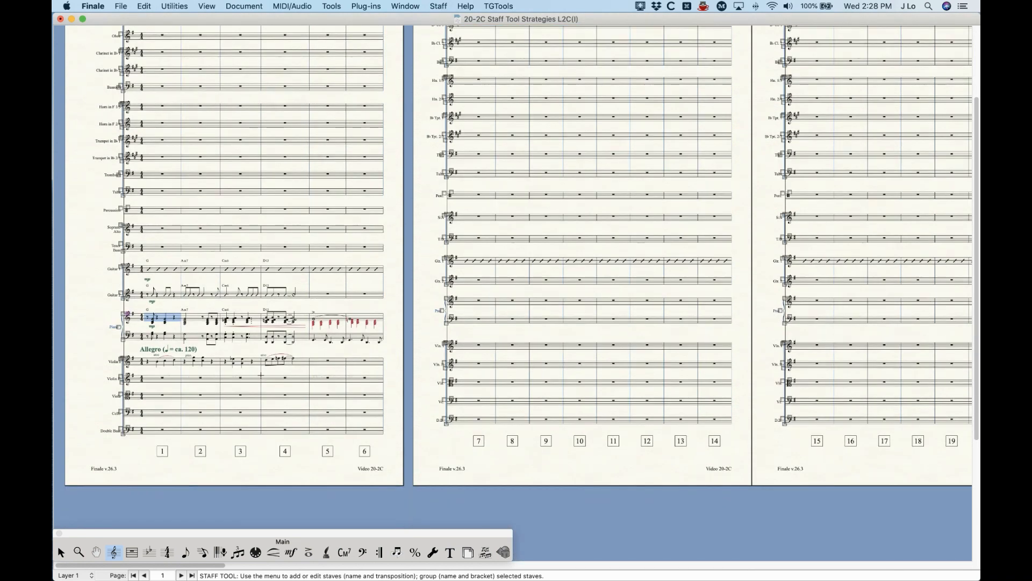
pyautogui.press('super+equal')
pyautogui.press('super+equal')
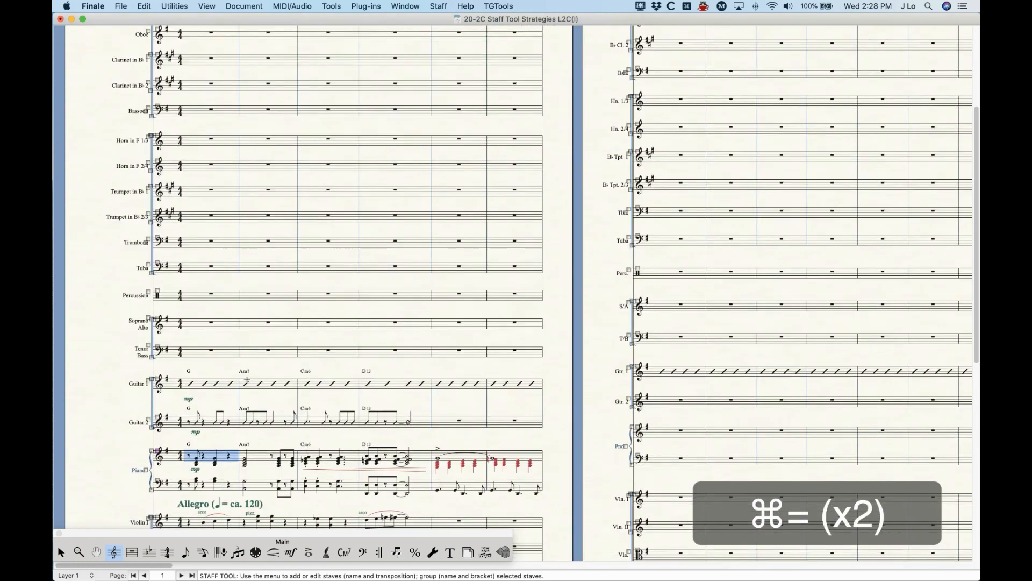
pyautogui.scroll(-2, 246, 379)
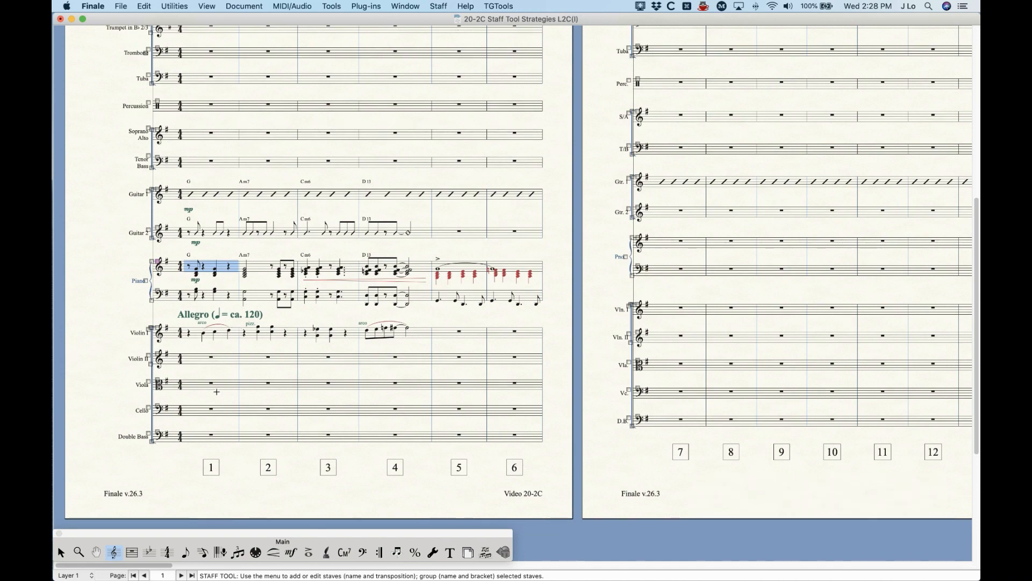
pyautogui.scroll(15, 216, 392)
pyautogui.press('super+minus')
pyautogui.press('super+minus')
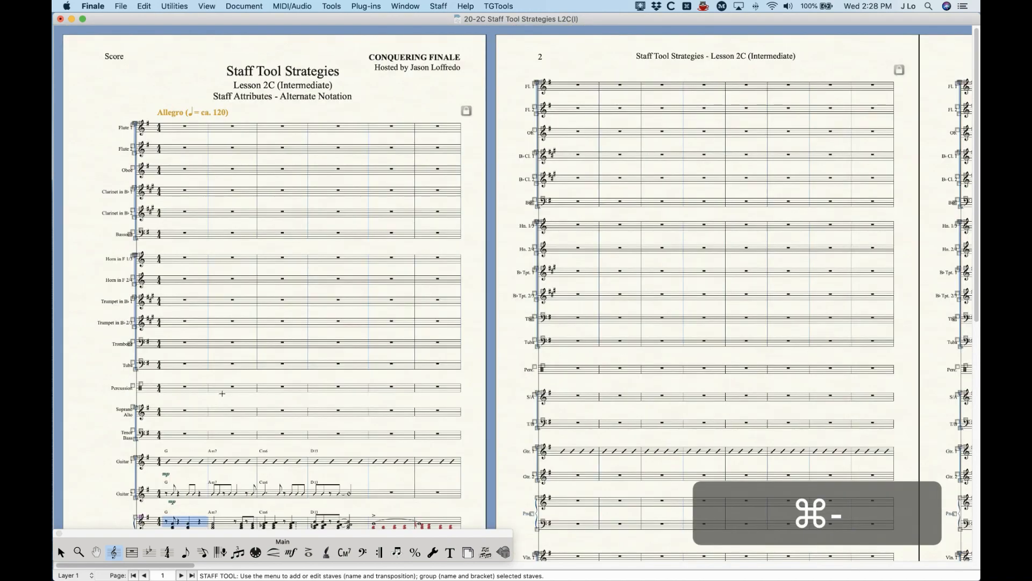
pyautogui.press('super+minus')
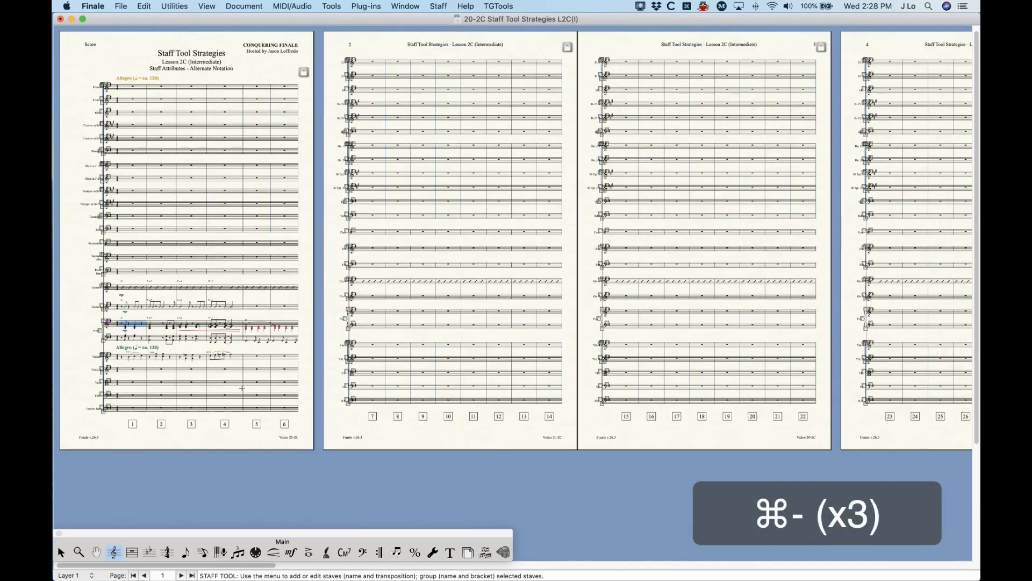
pyautogui.press('super+equal')
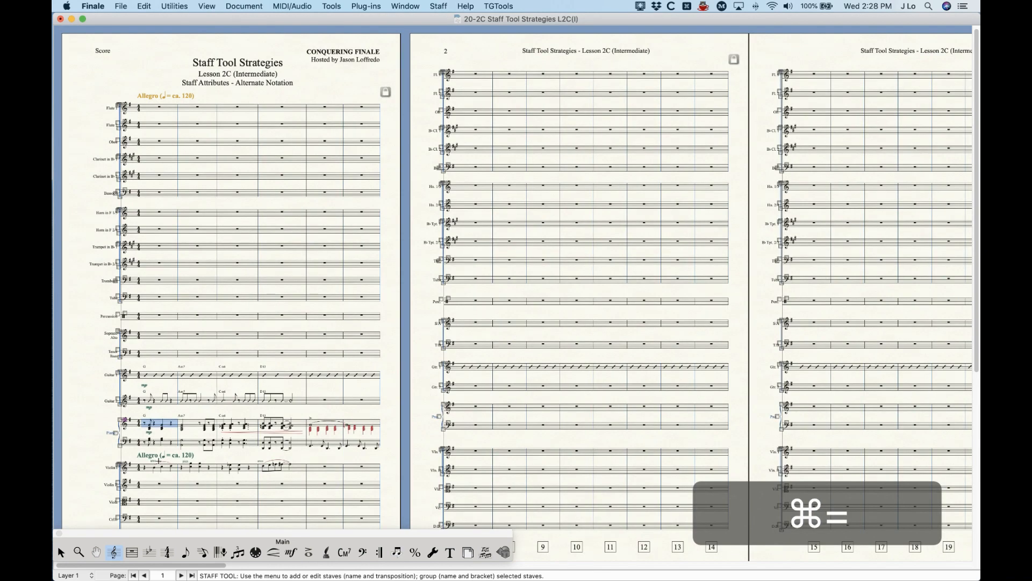
pyautogui.click(61, 553)
pyautogui.click(274, 273)
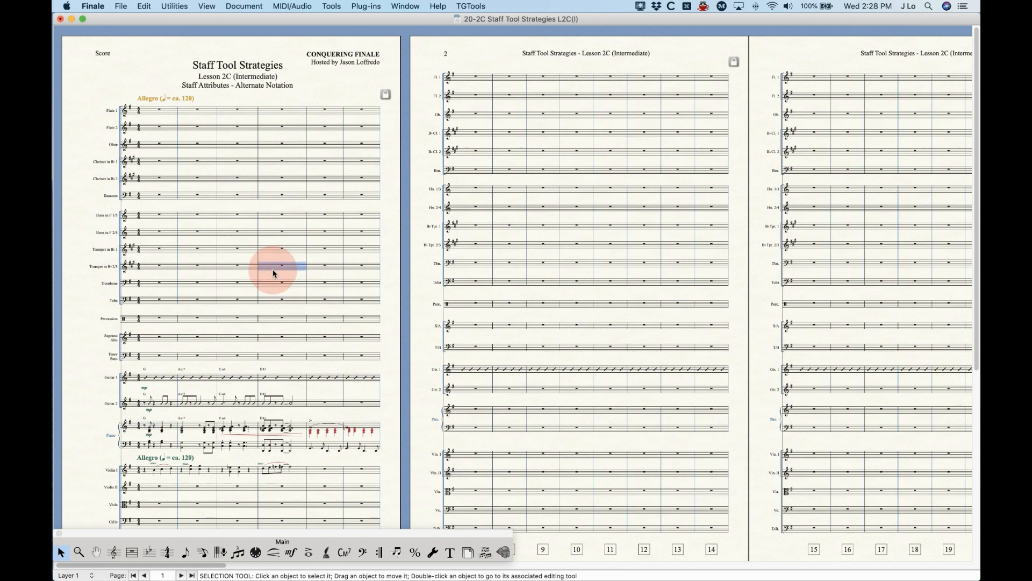
pyautogui.click(281, 233)
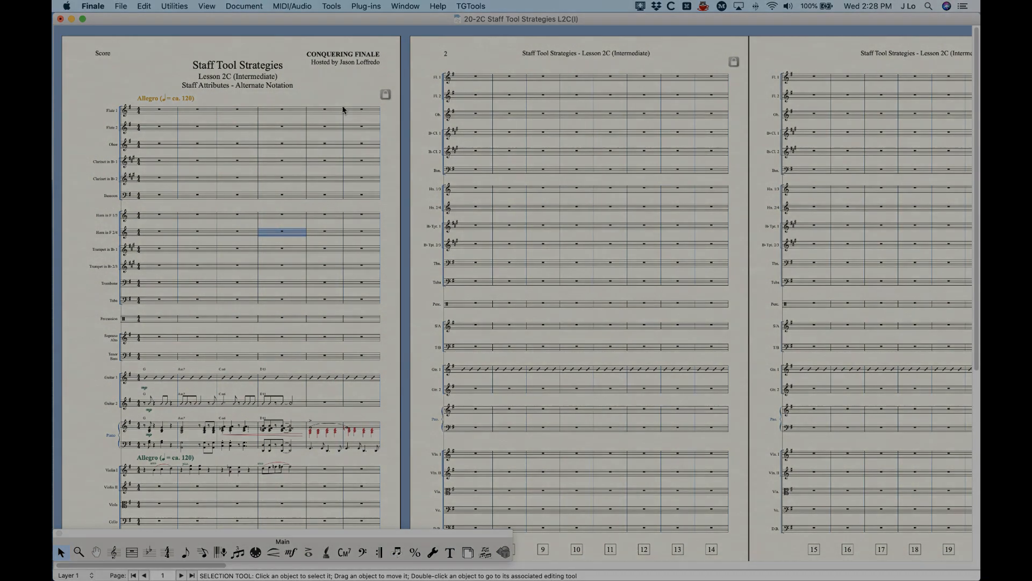
pyautogui.click(337, 86)
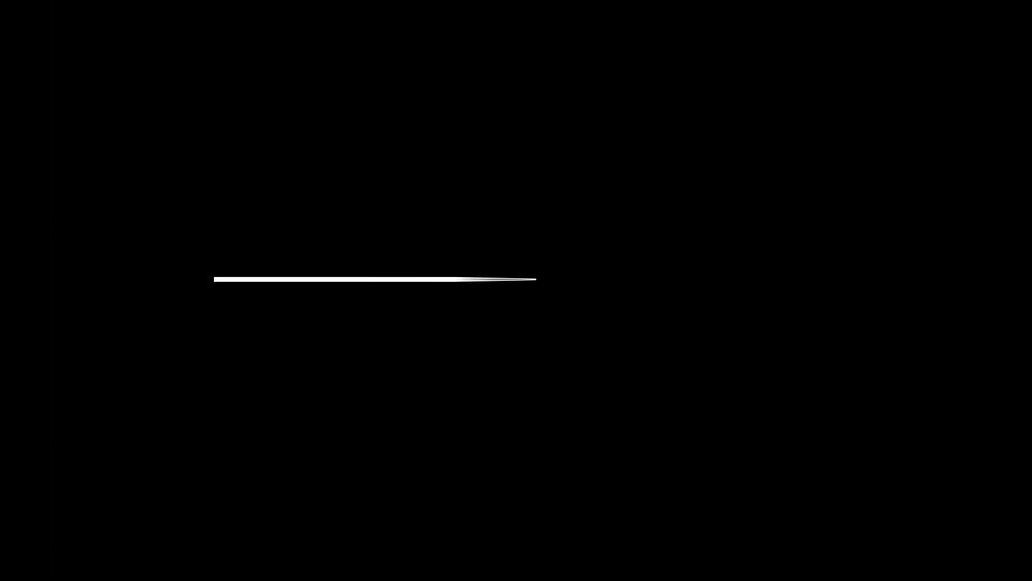